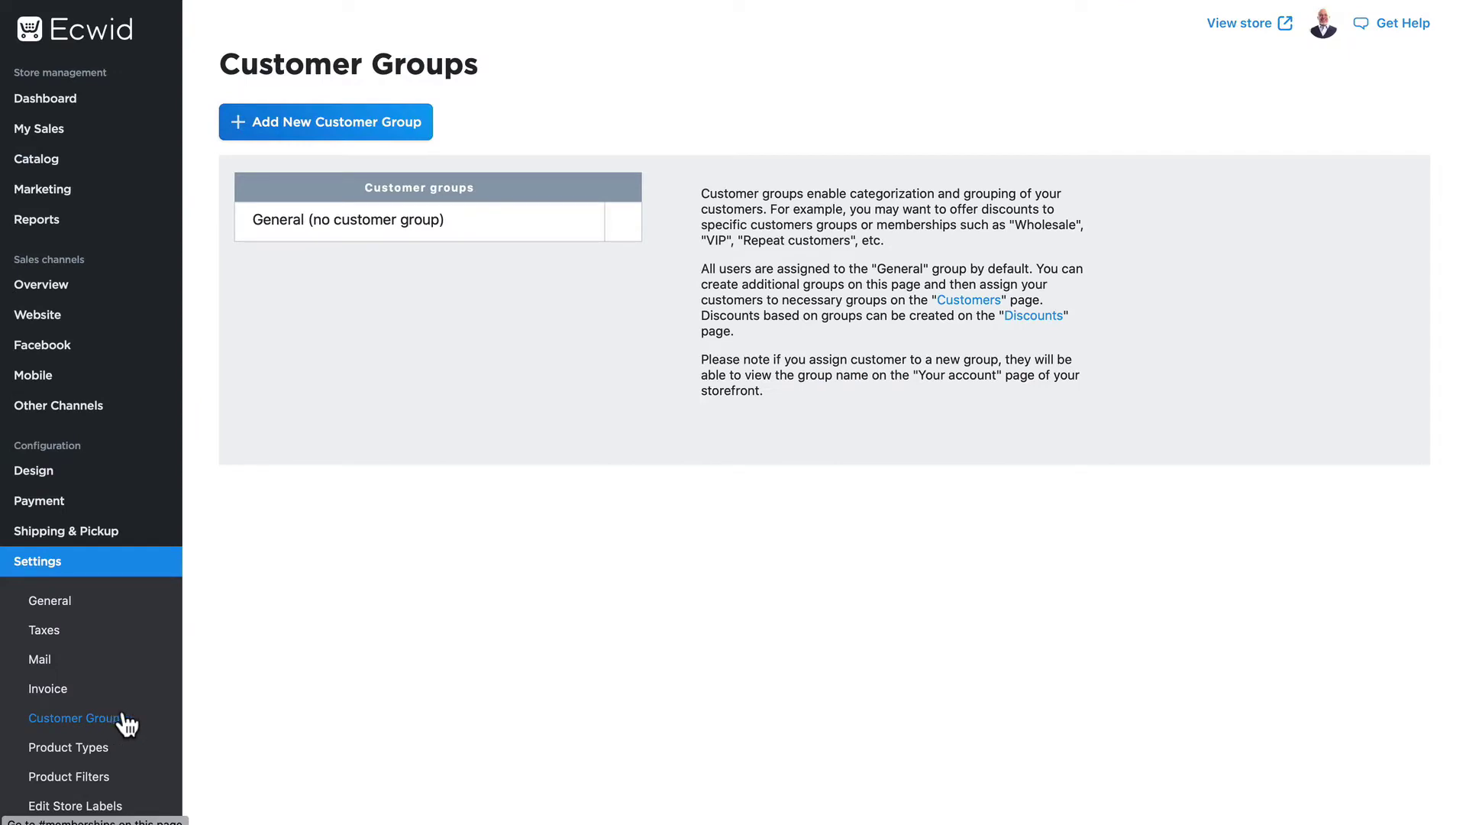
- Create and save three customer groups named VIP, Wholesale and Tax Exempt
left_click(321, 136)
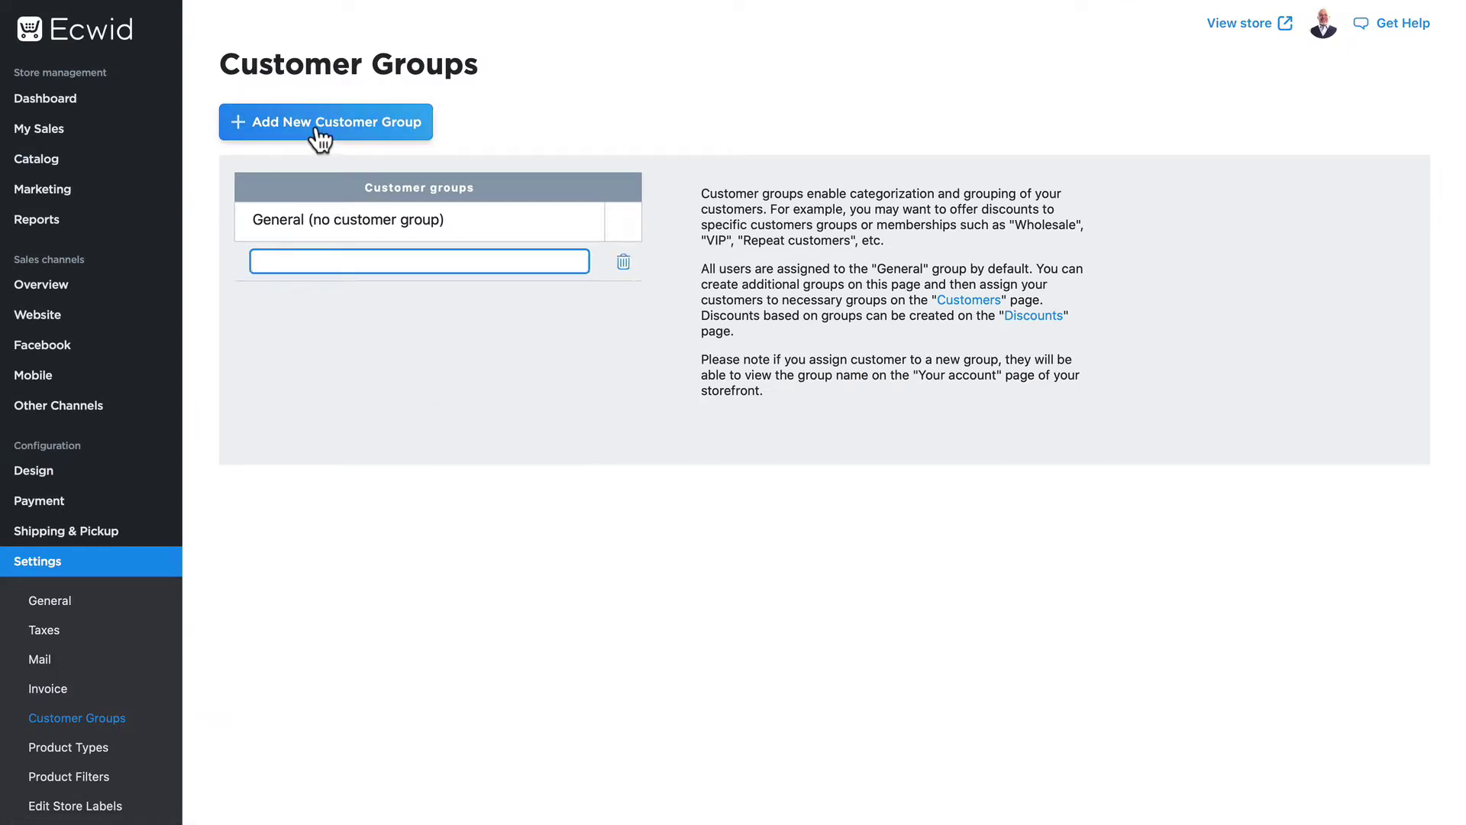
type("VIP")
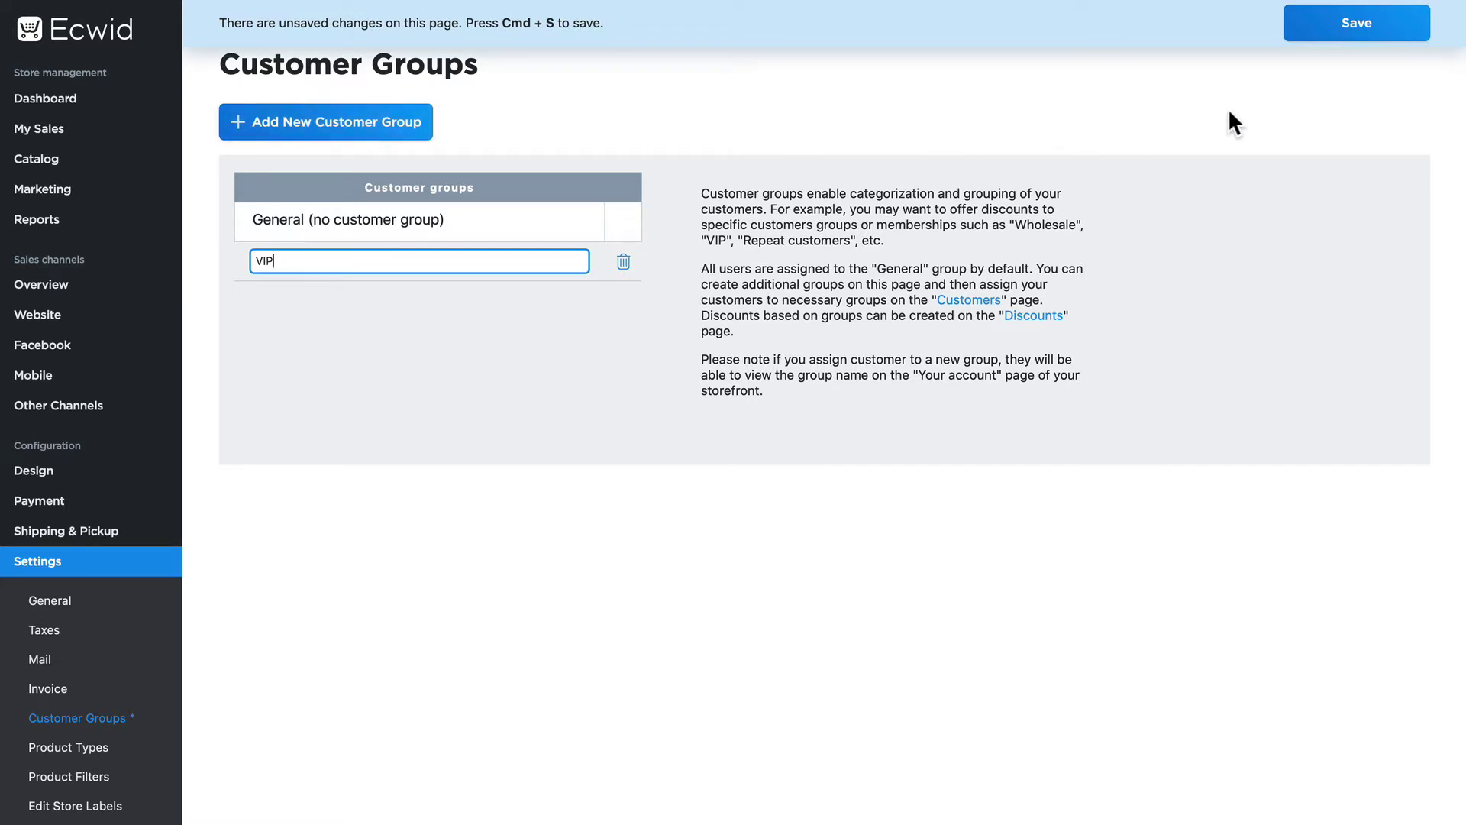
left_click(1358, 35)
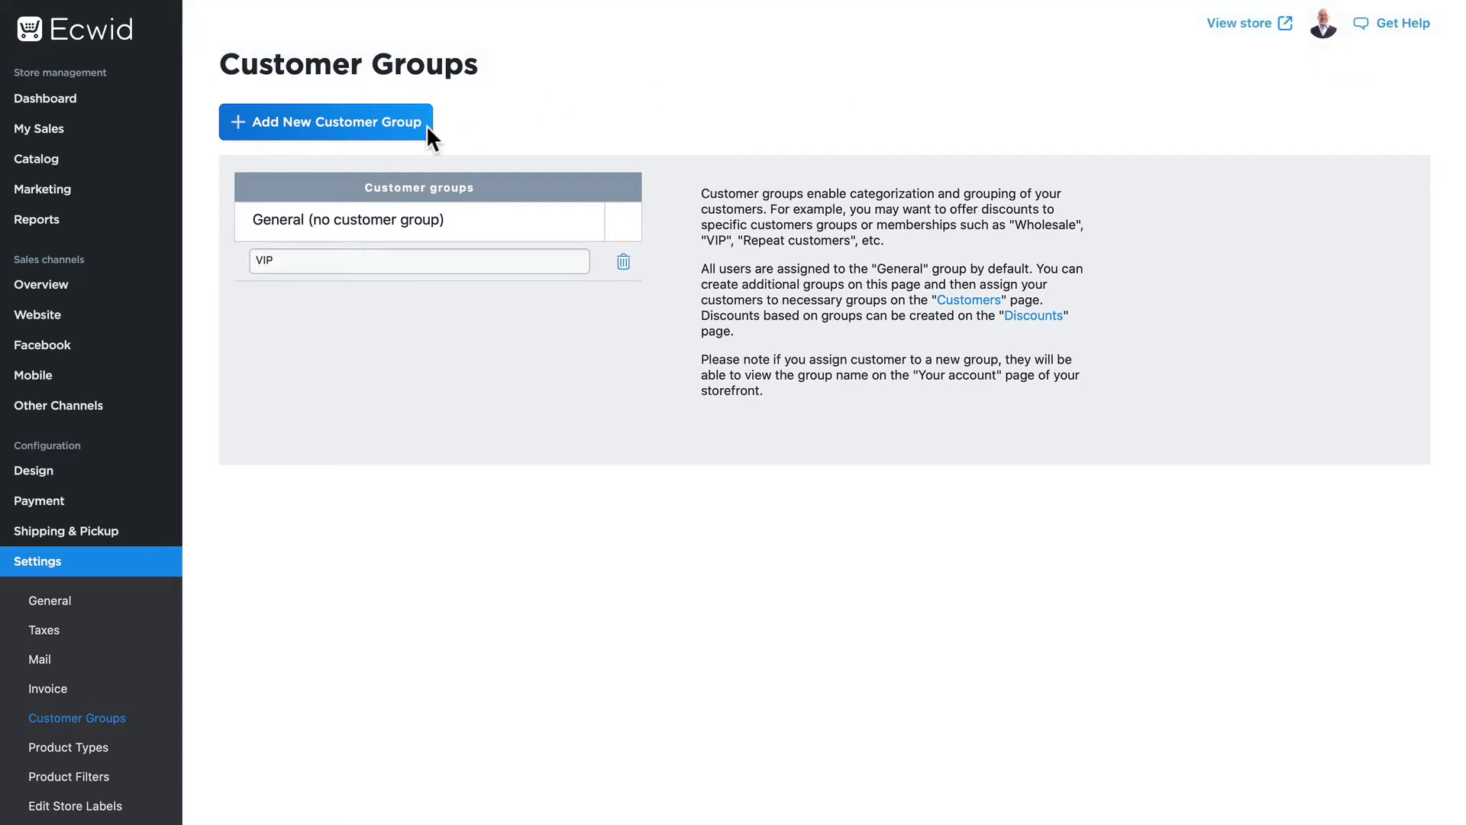
left_click(330, 135)
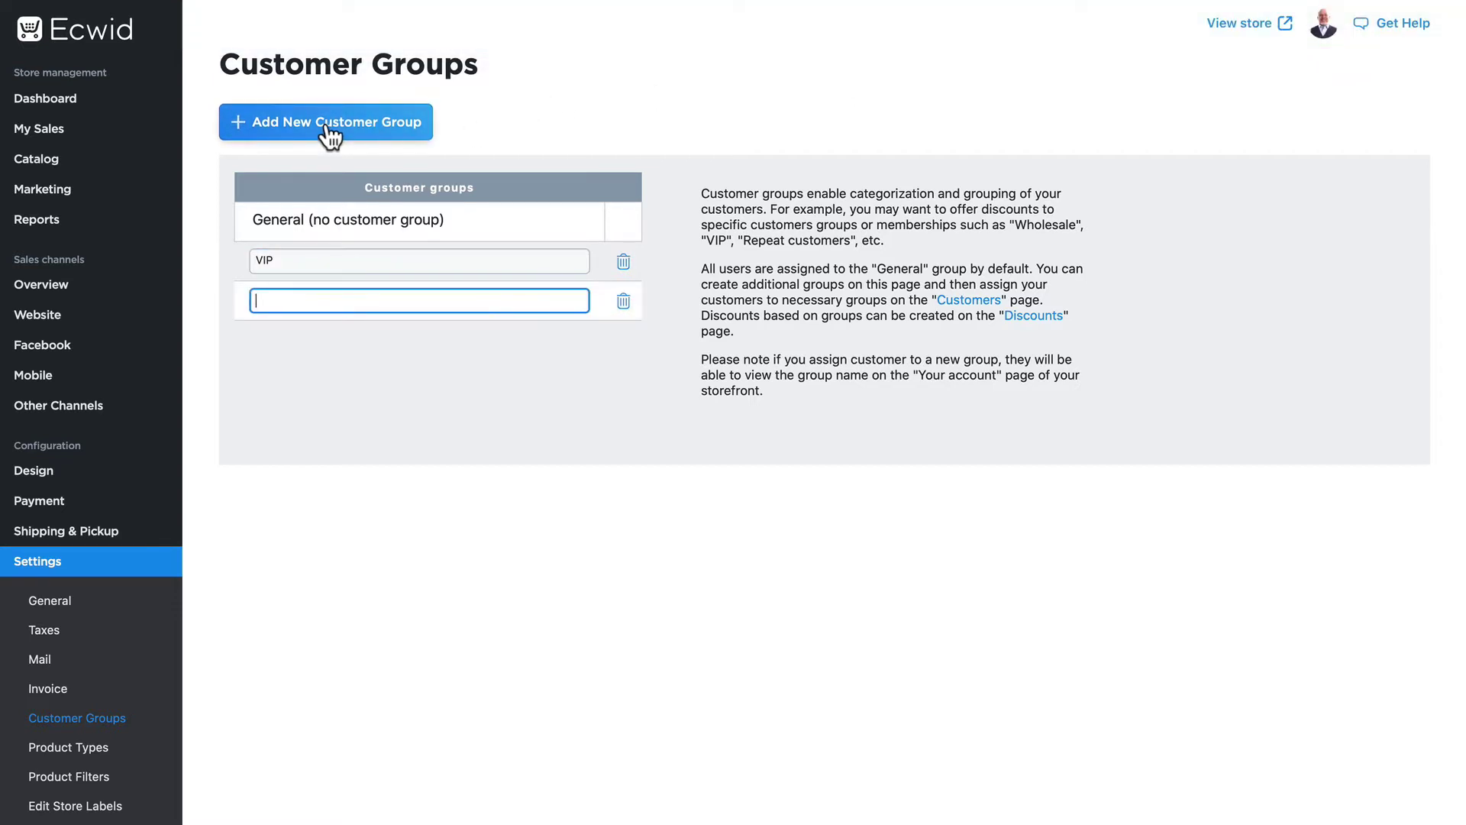
type("Wholesale")
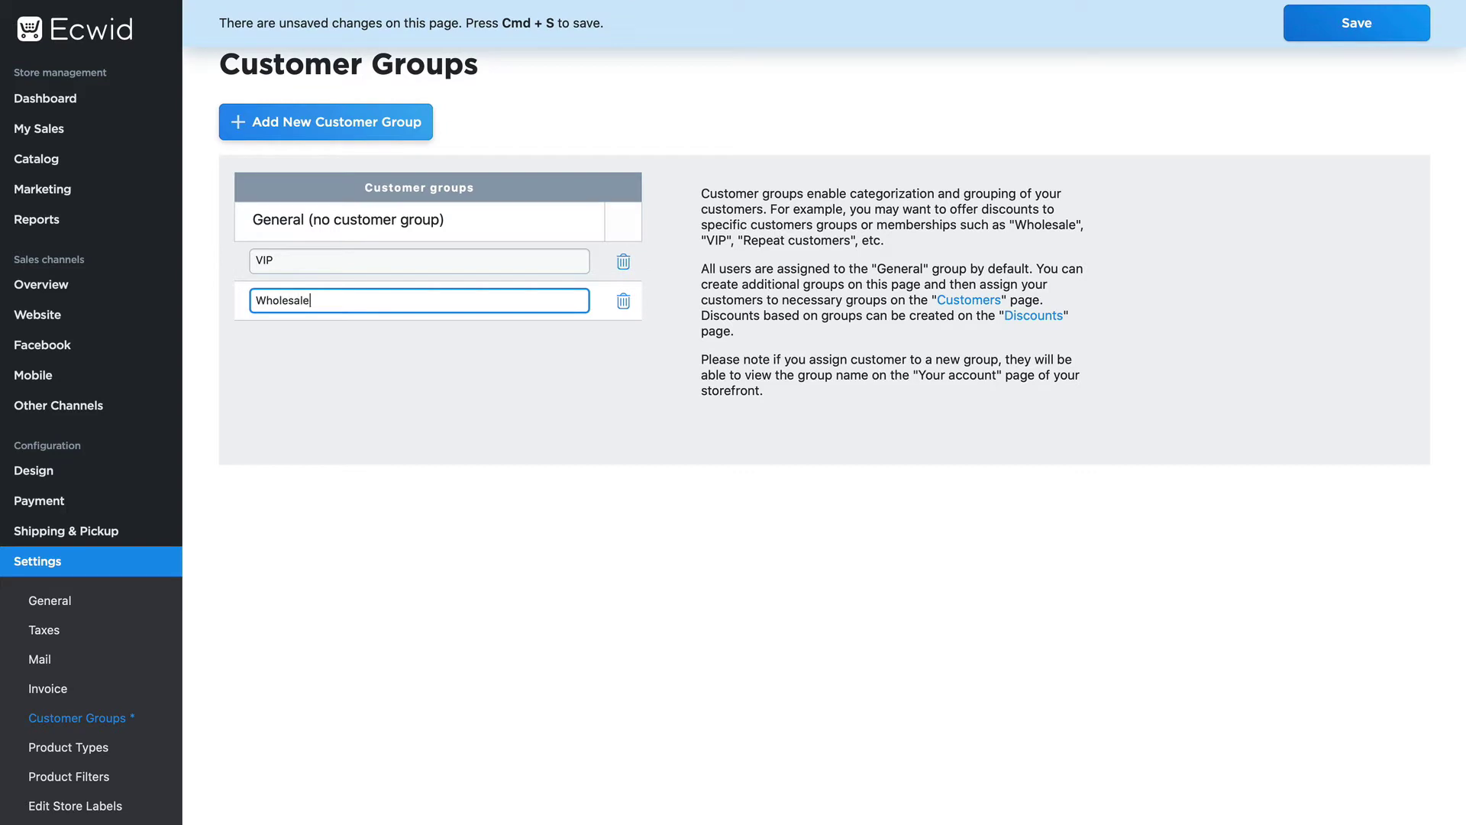
left_click(1357, 29)
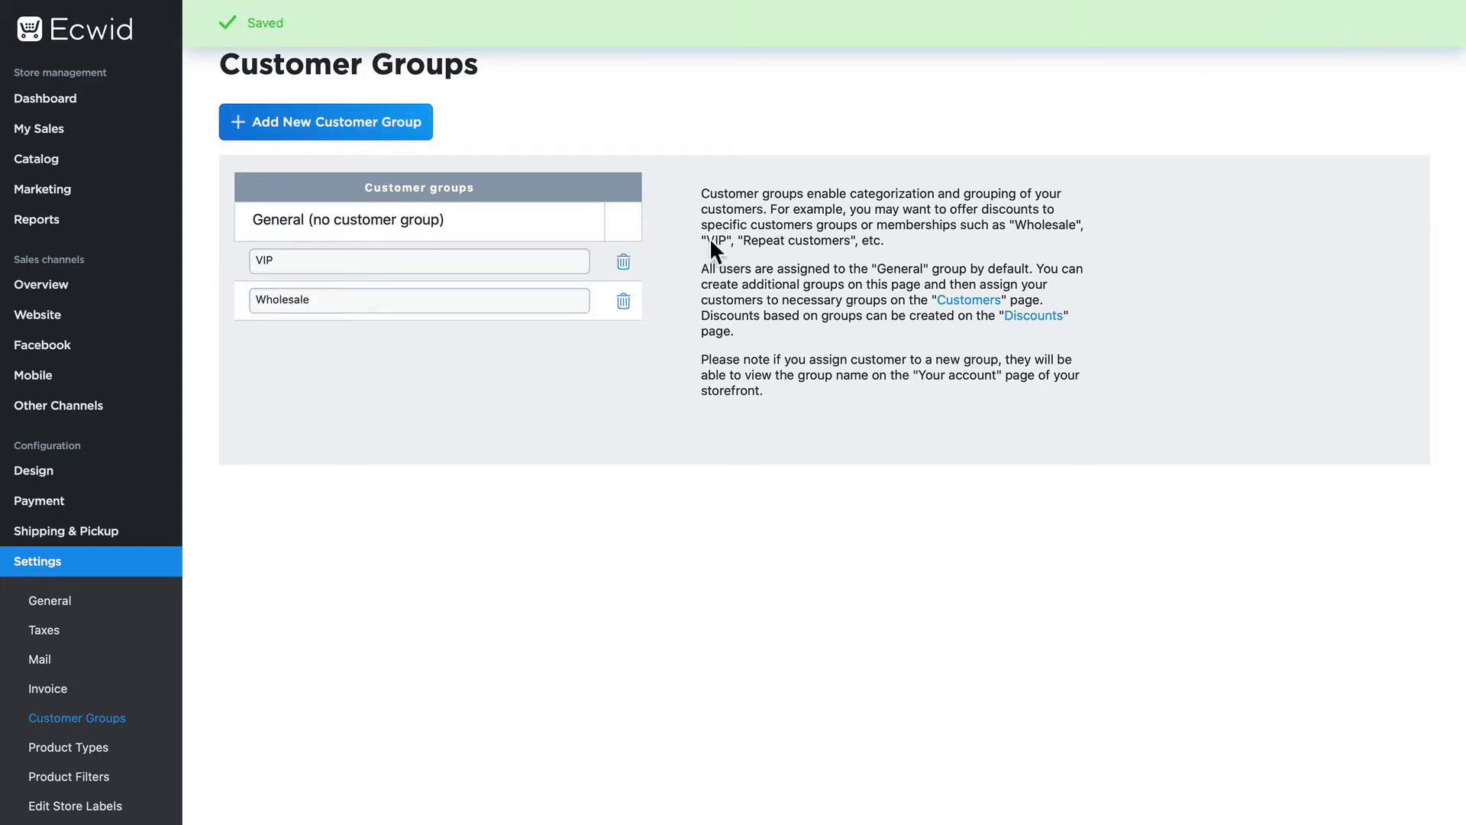
left_click(327, 136)
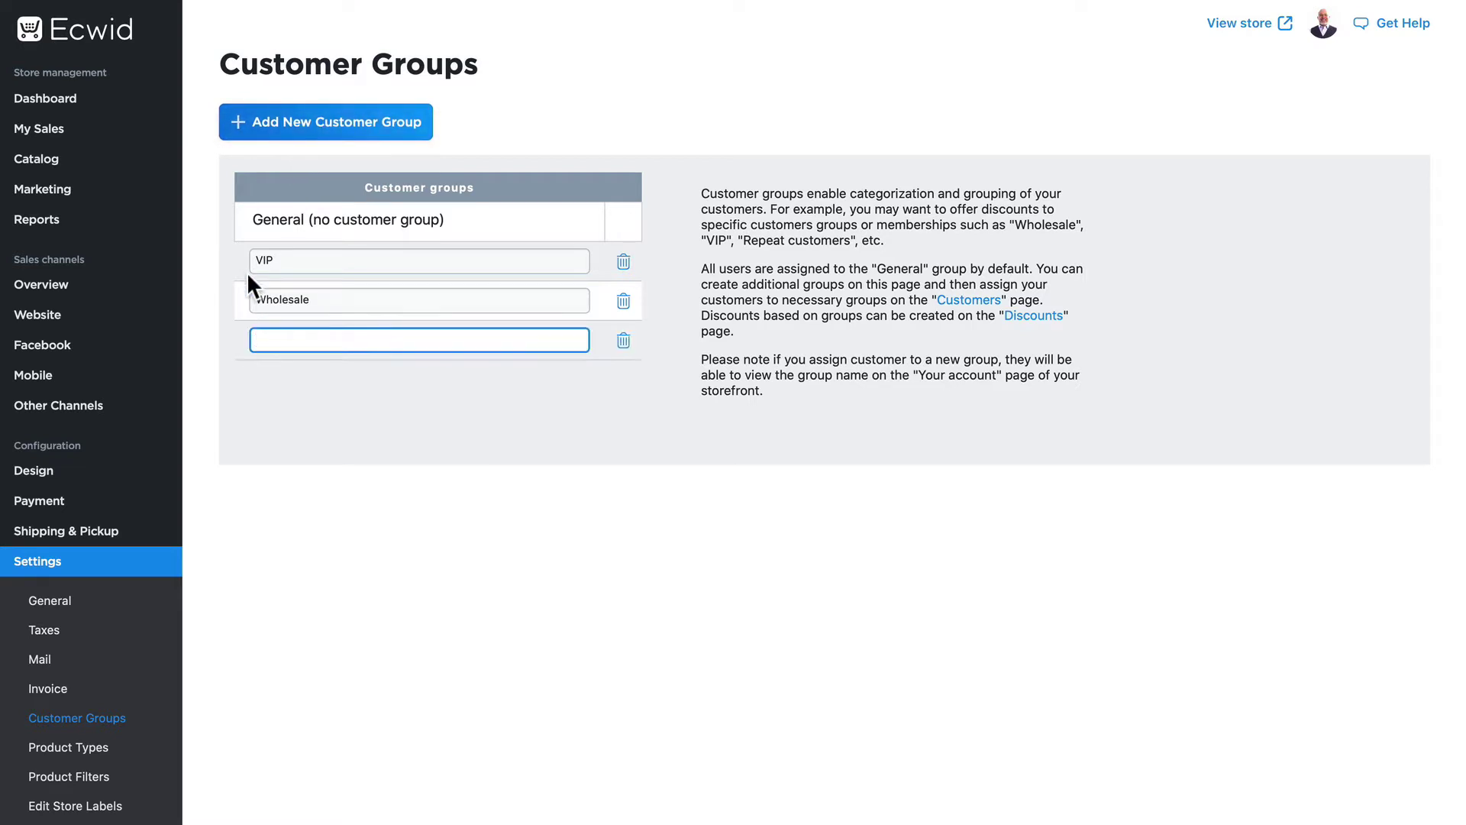
type("T")
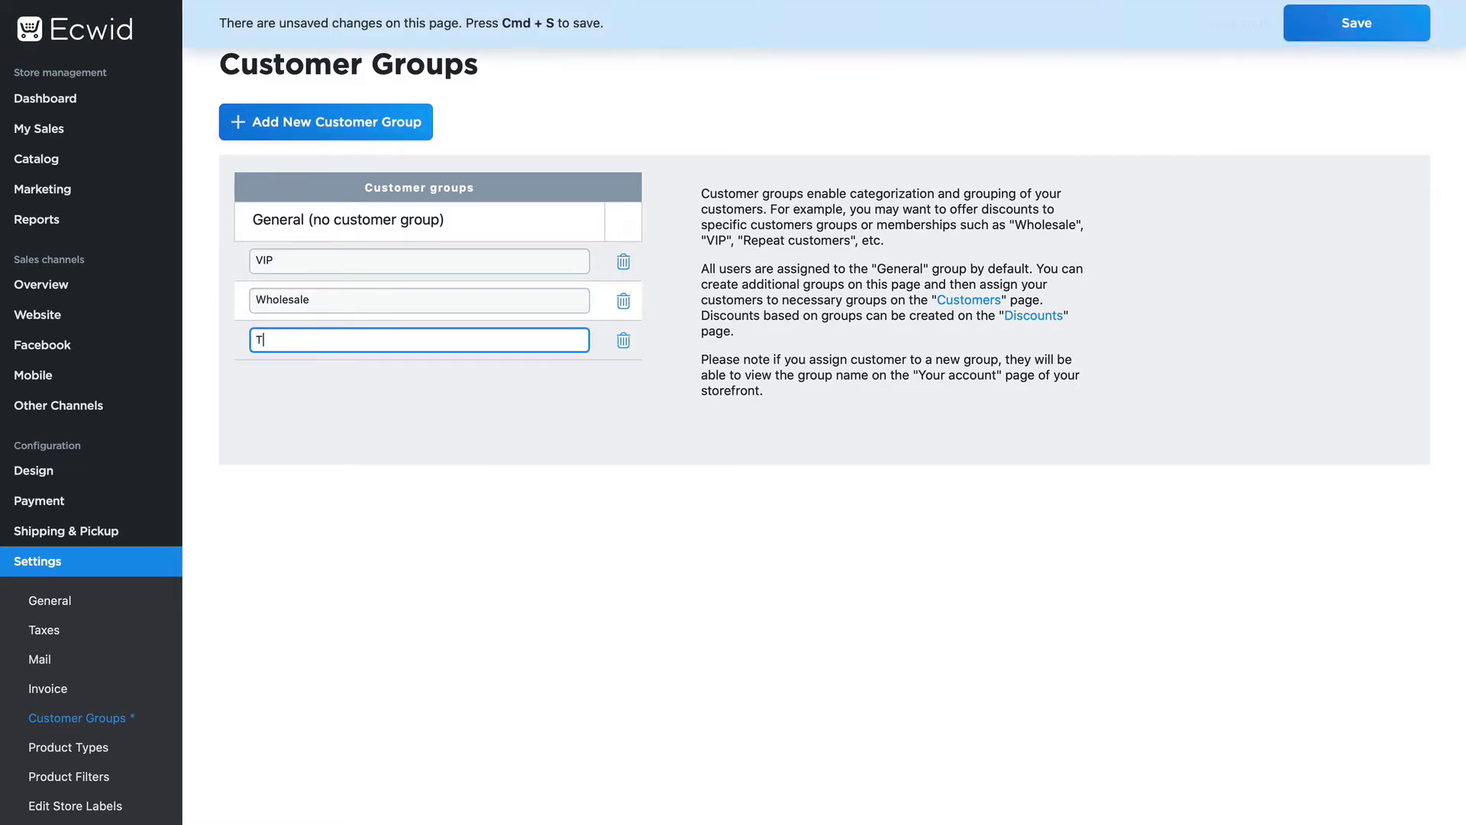
type("ax Exempt")
left_click(1375, 29)
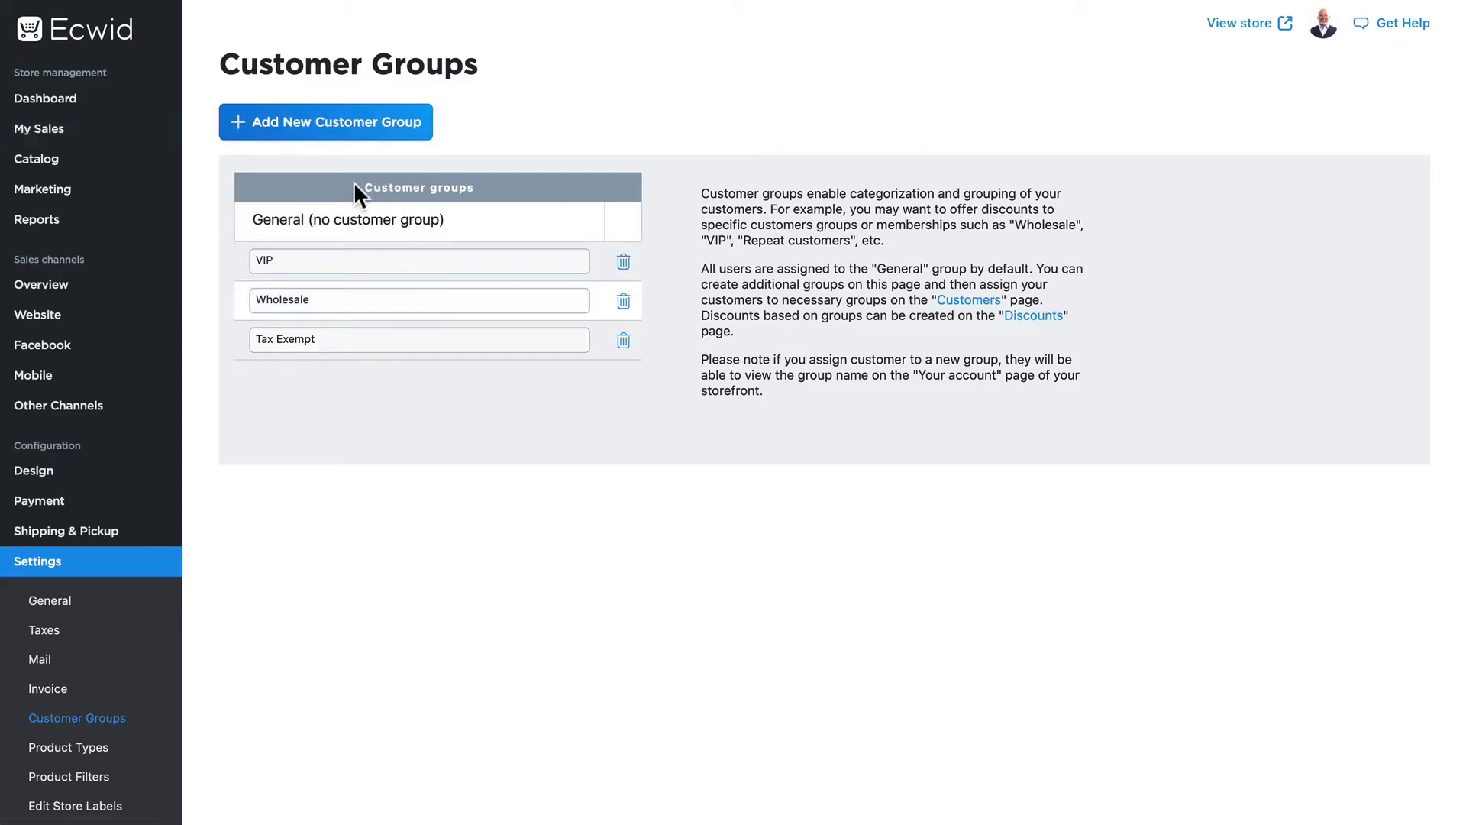
mouse_move(39, 128)
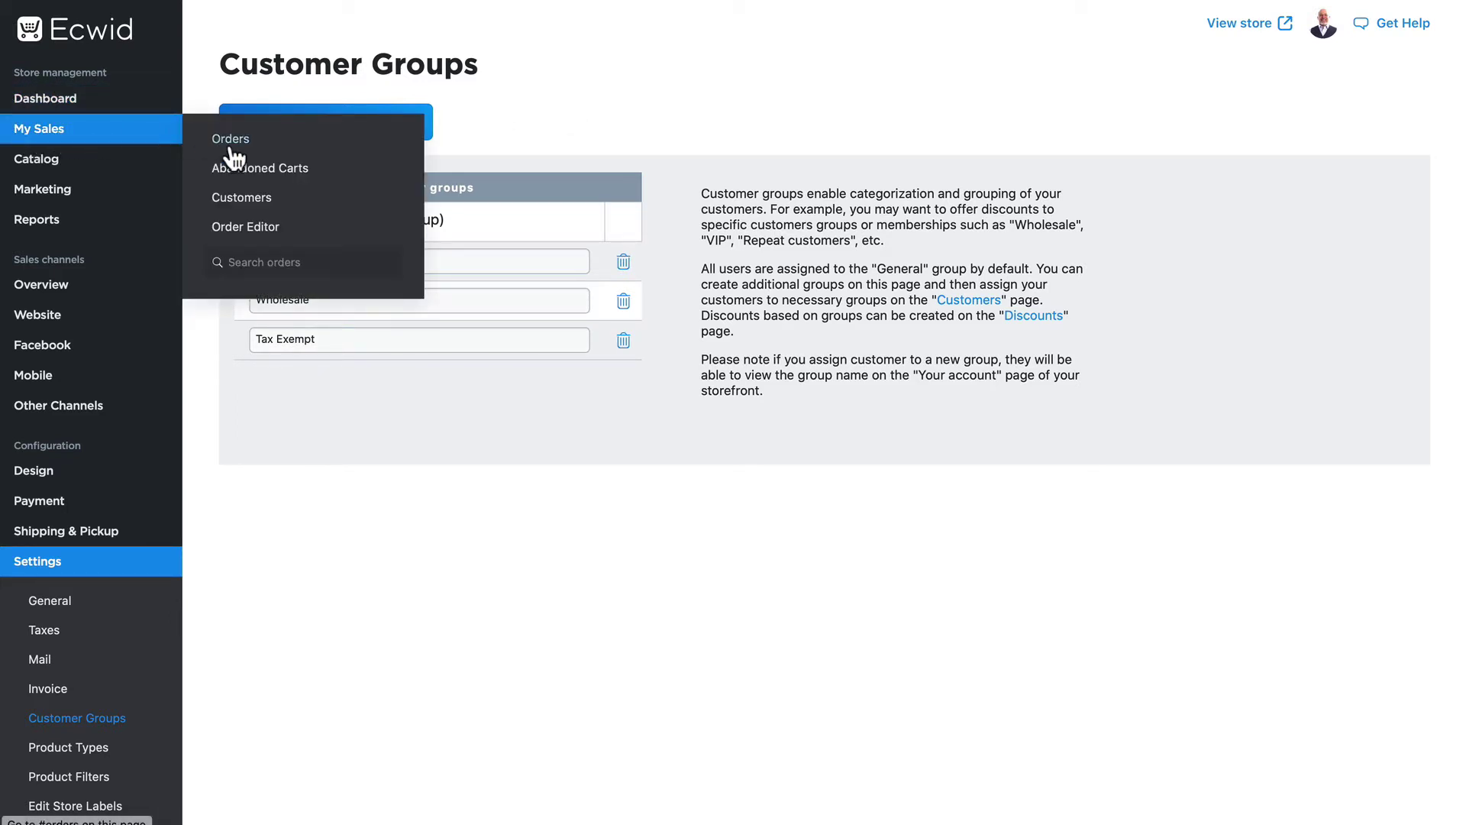
- In the Customers list, assign Rod's Test to the VIP group and save
left_click(246, 202)
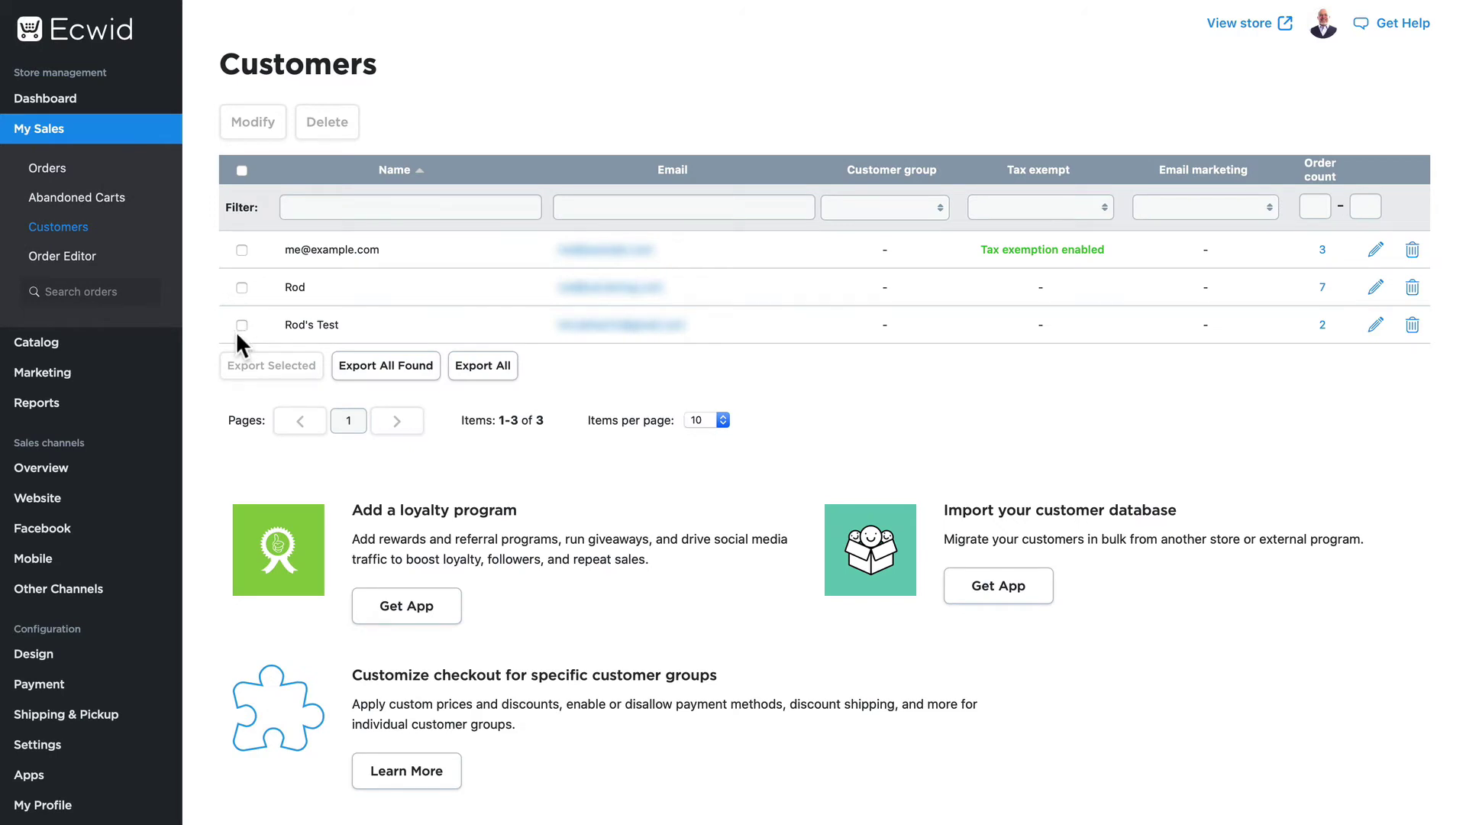
left_click(1378, 327)
left_click(855, 333)
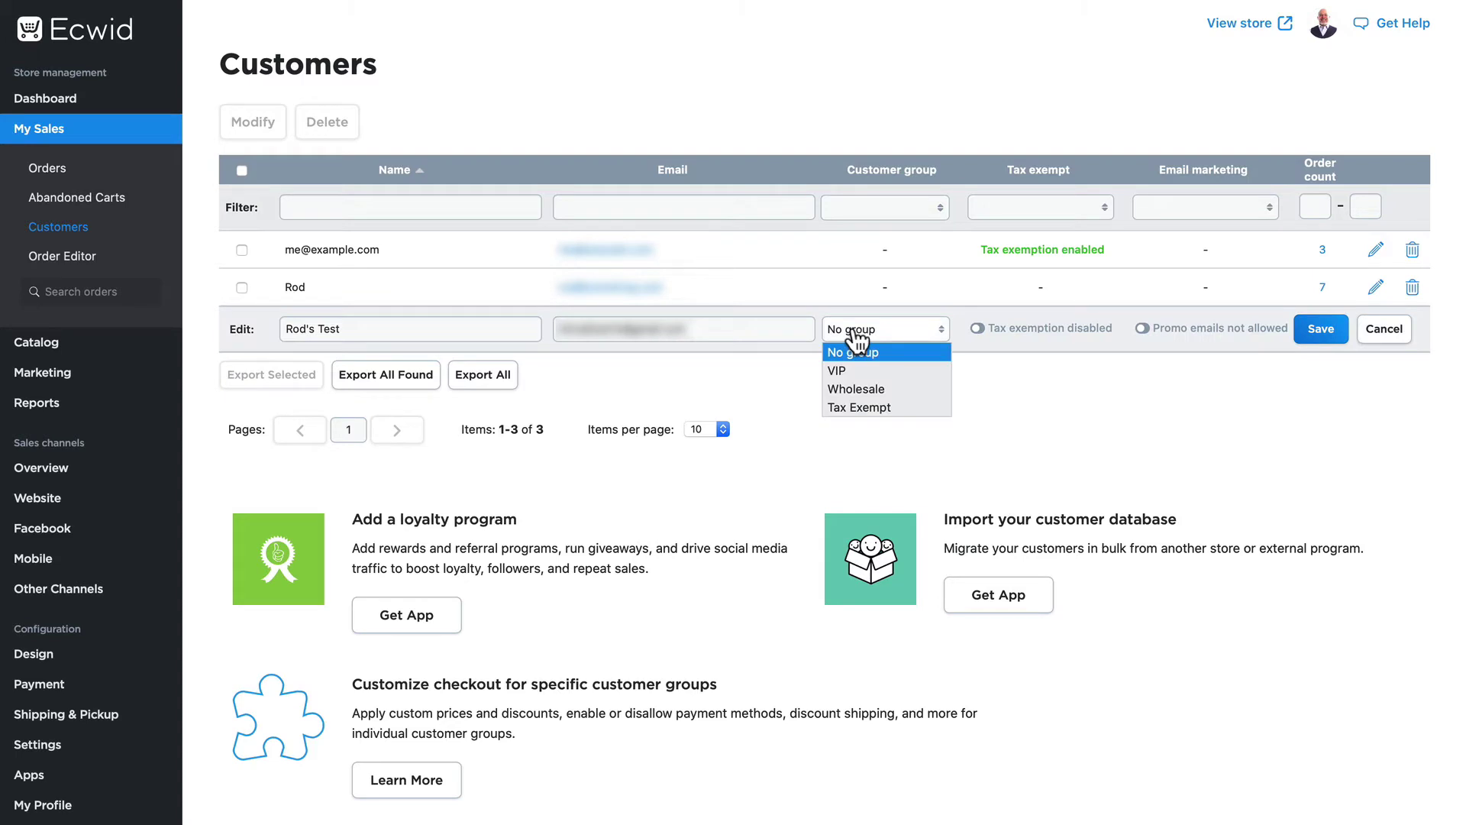
left_click(851, 372)
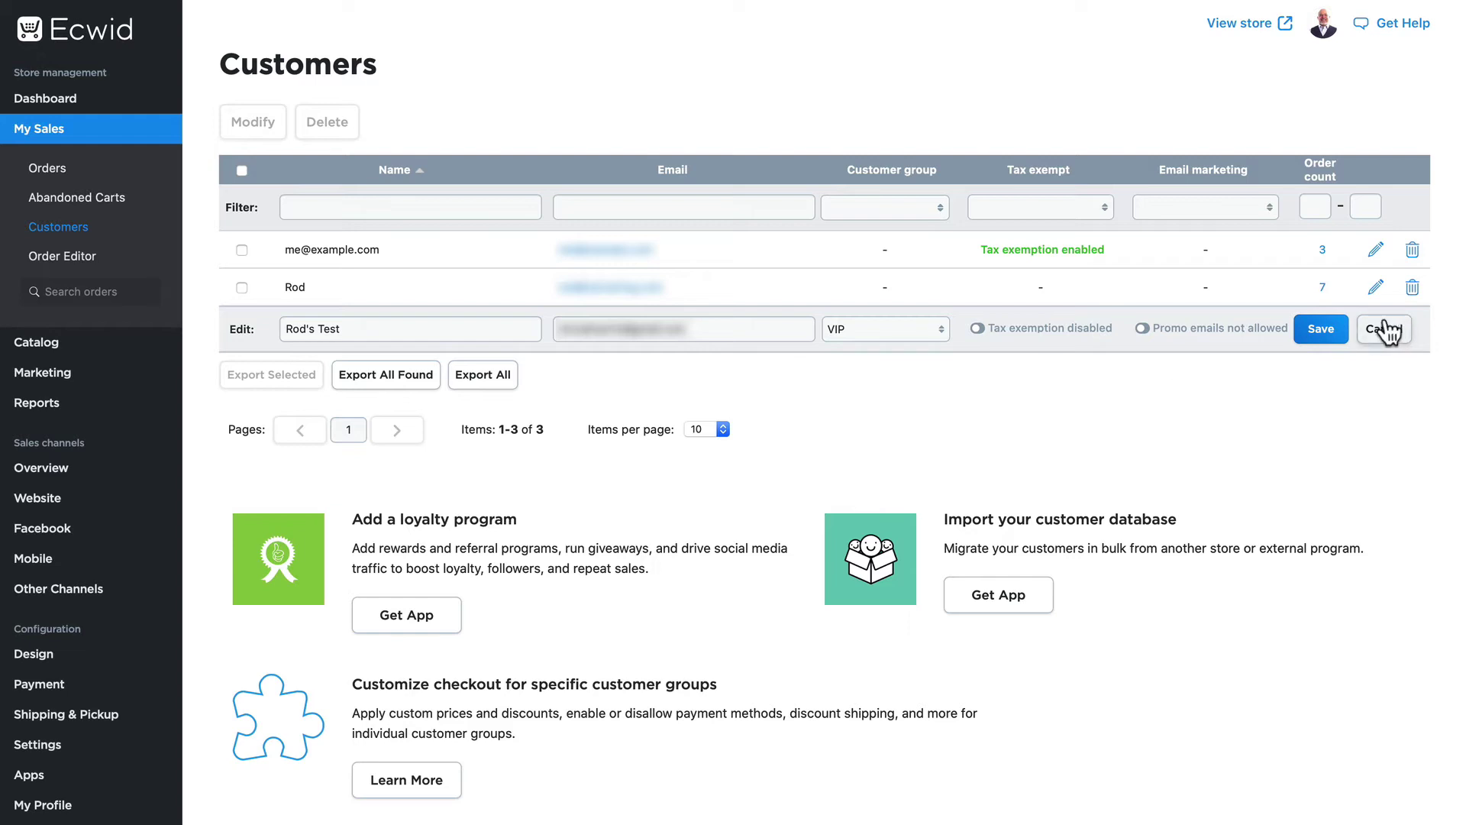
left_click(1322, 330)
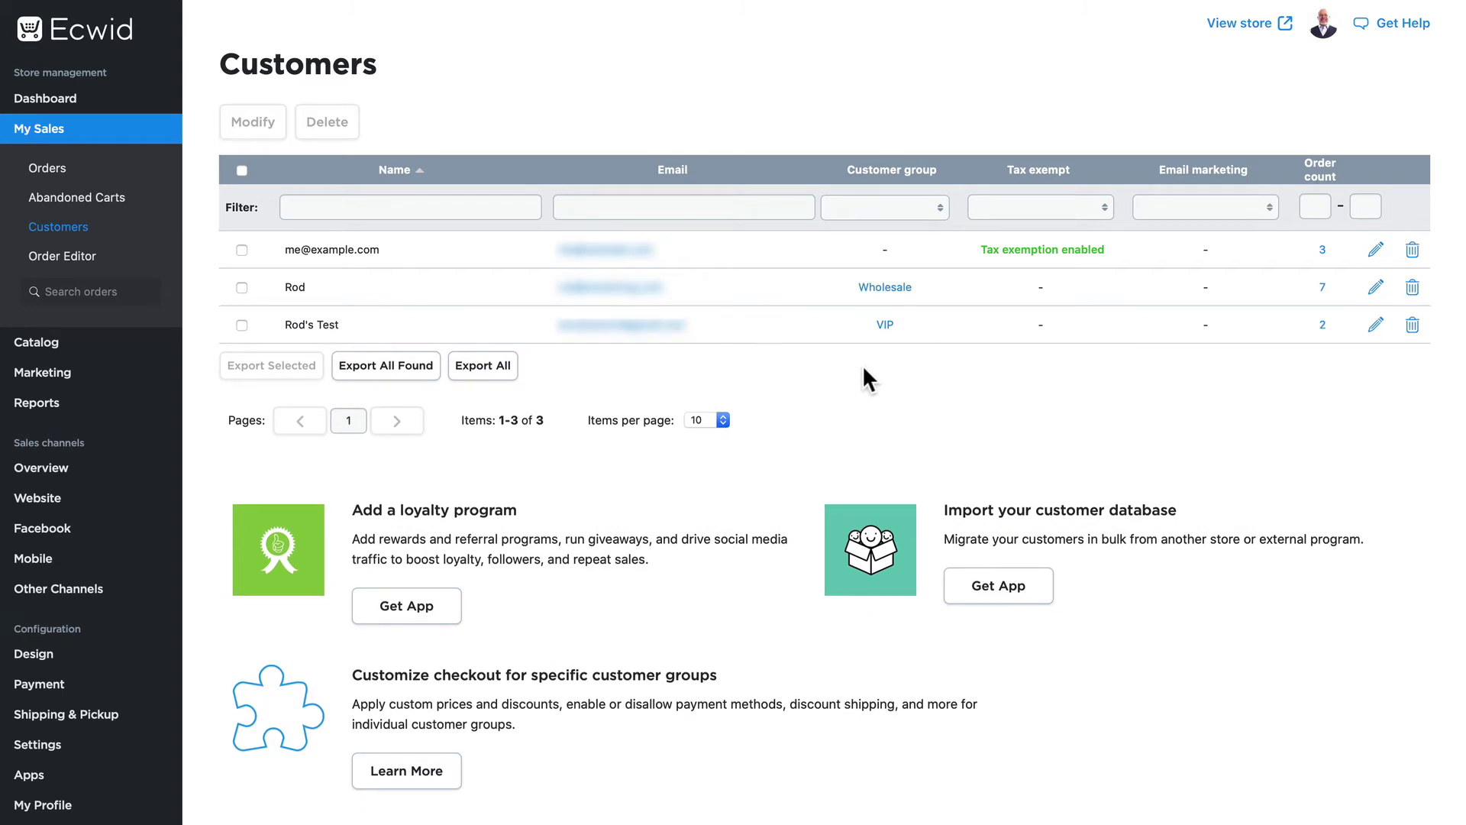
mouse_move(42, 373)
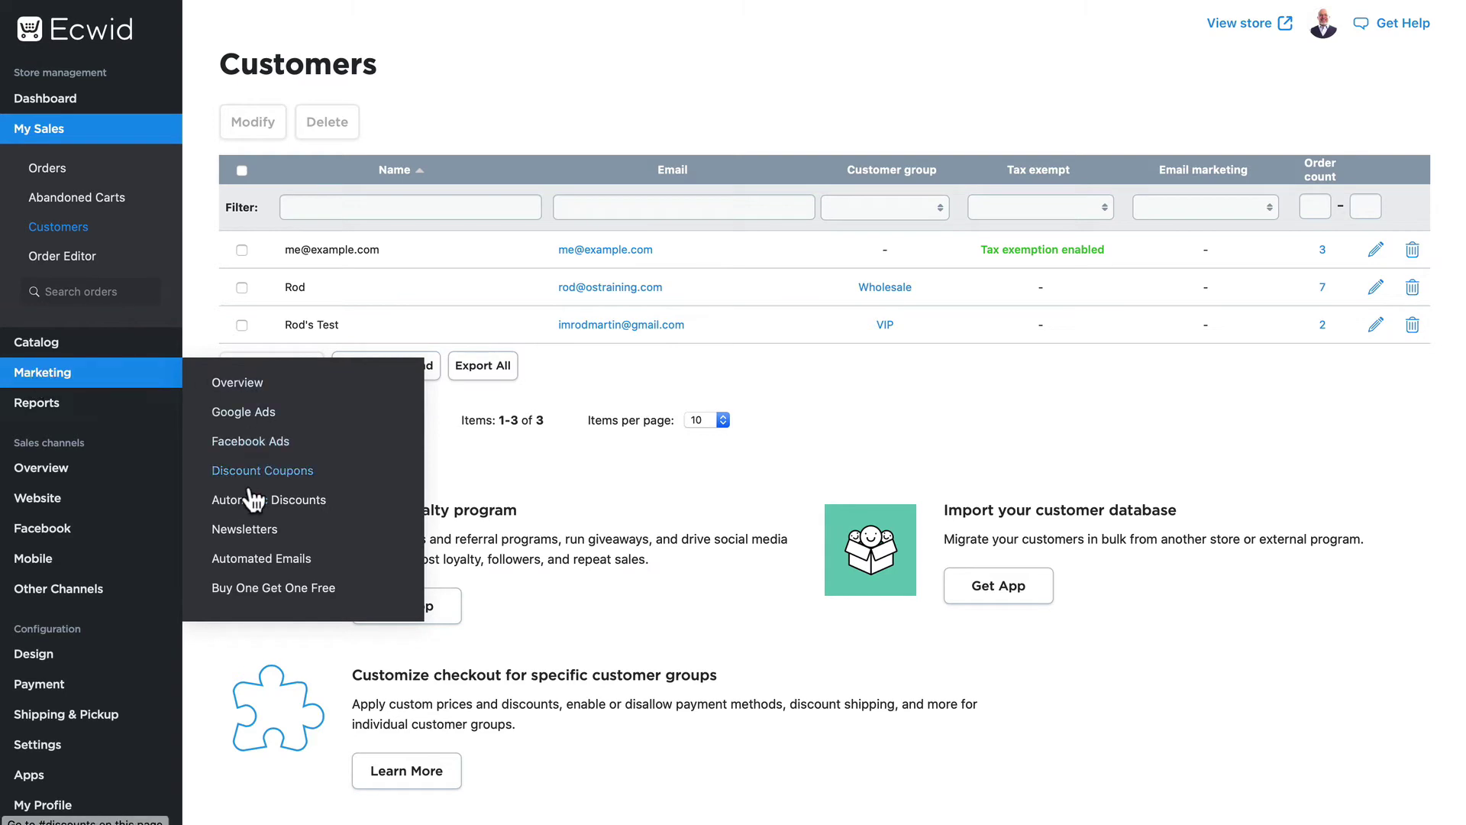
- Under Automatic Discounts, add a customer-group discount of 10% for VIP
left_click(239, 500)
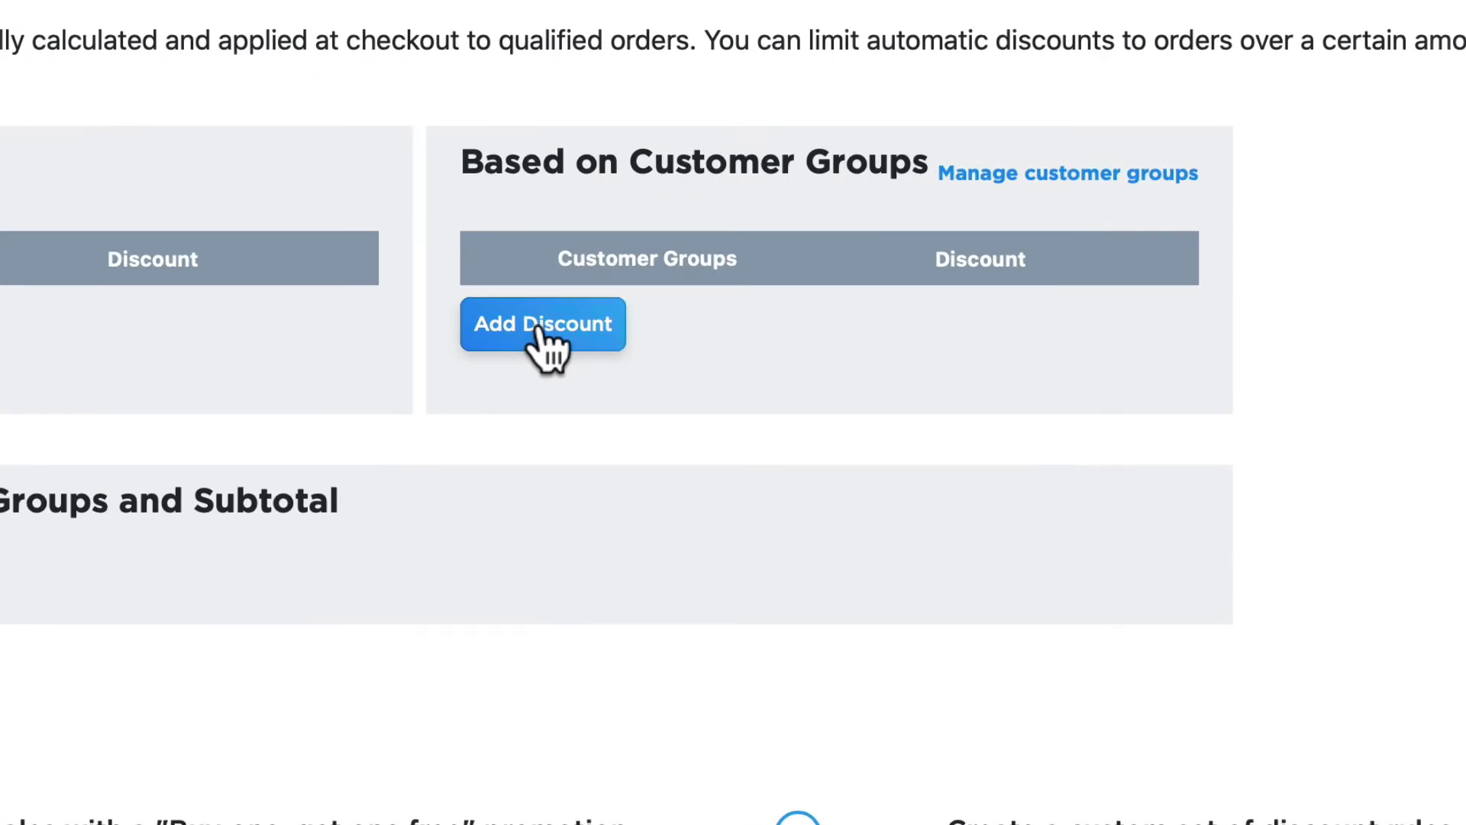
left_click(548, 330)
left_click(750, 326)
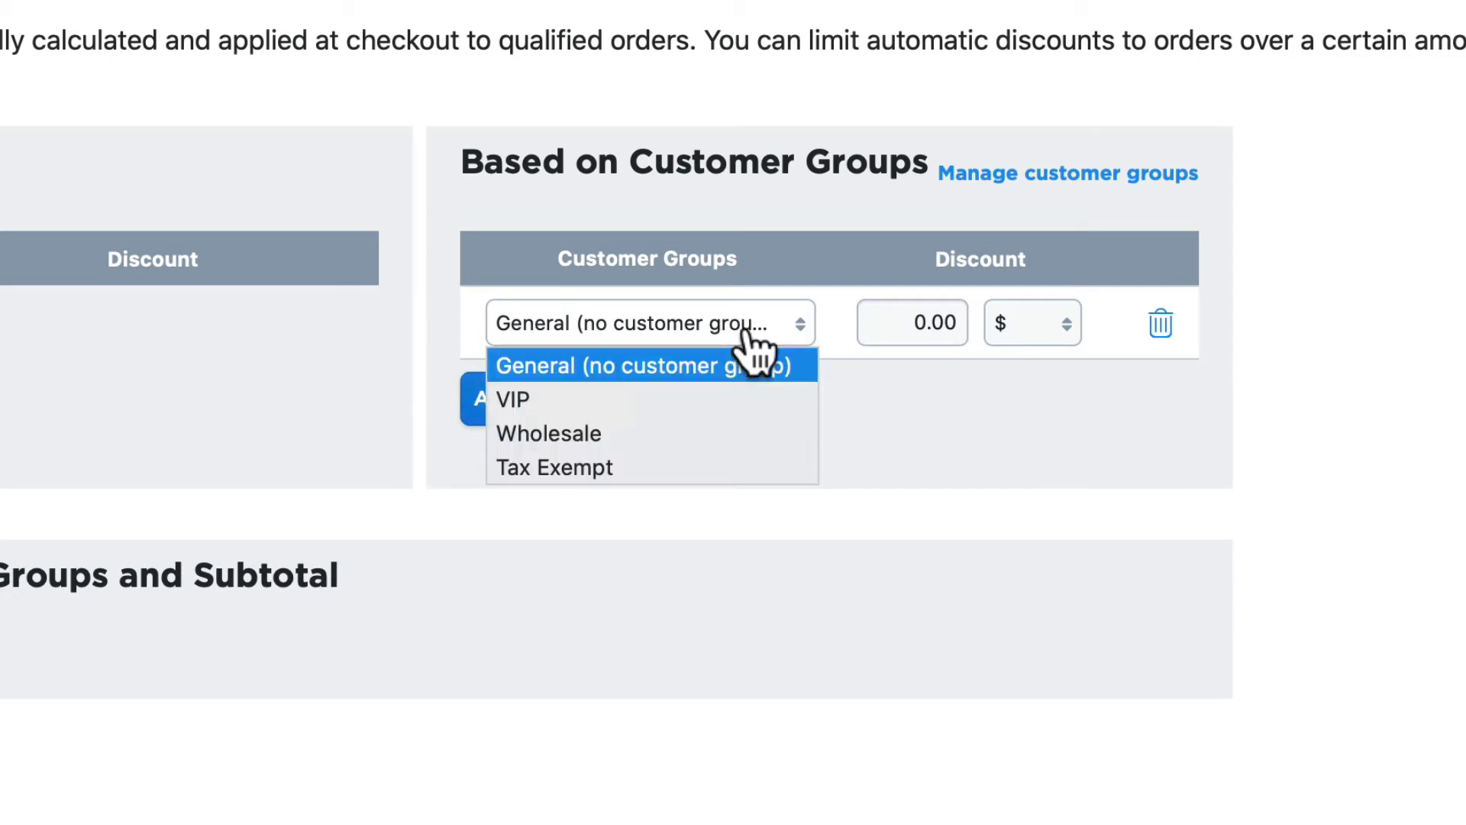
left_click(603, 398)
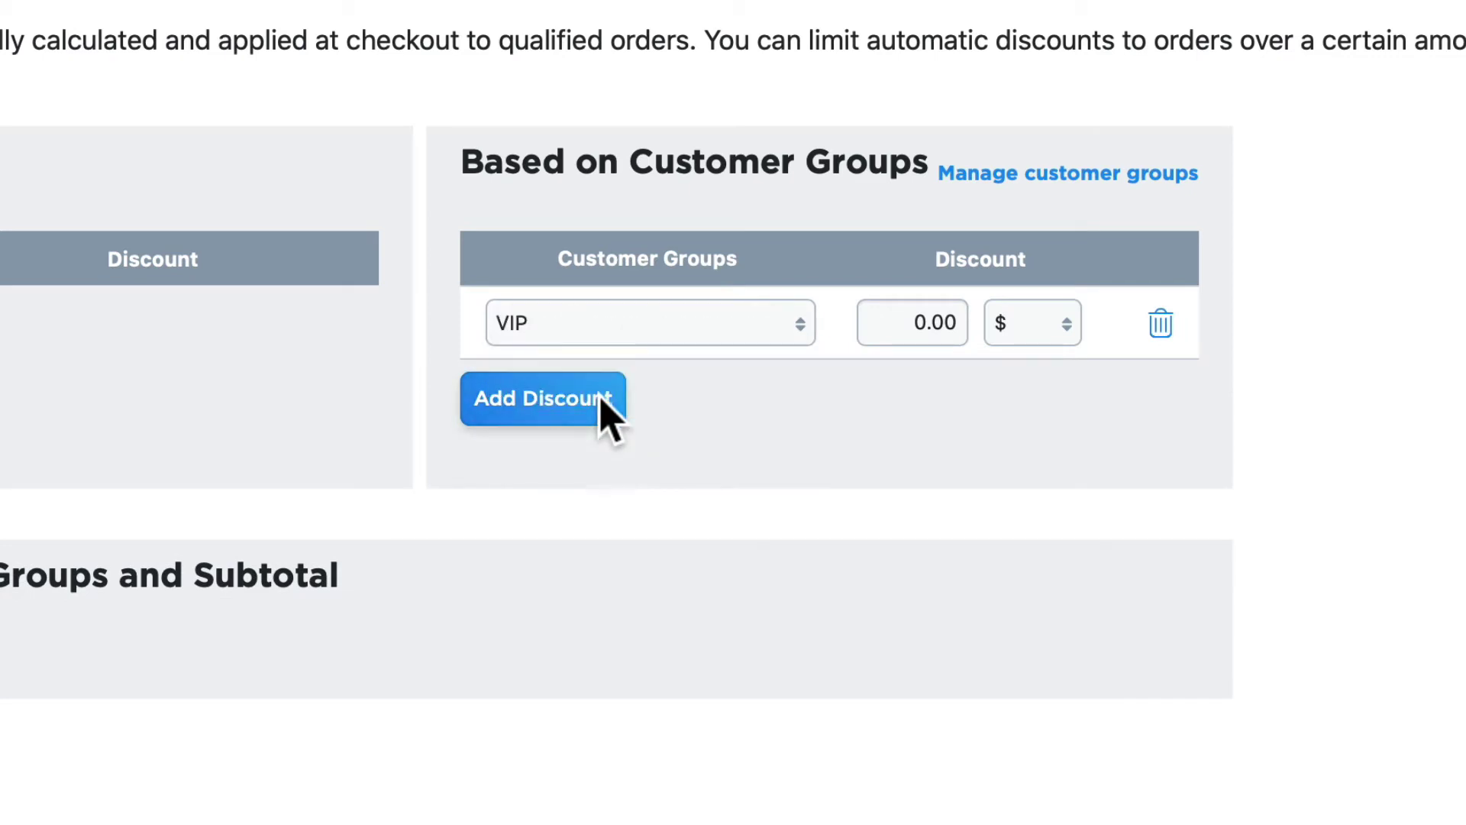
left_click(914, 321)
type("10")
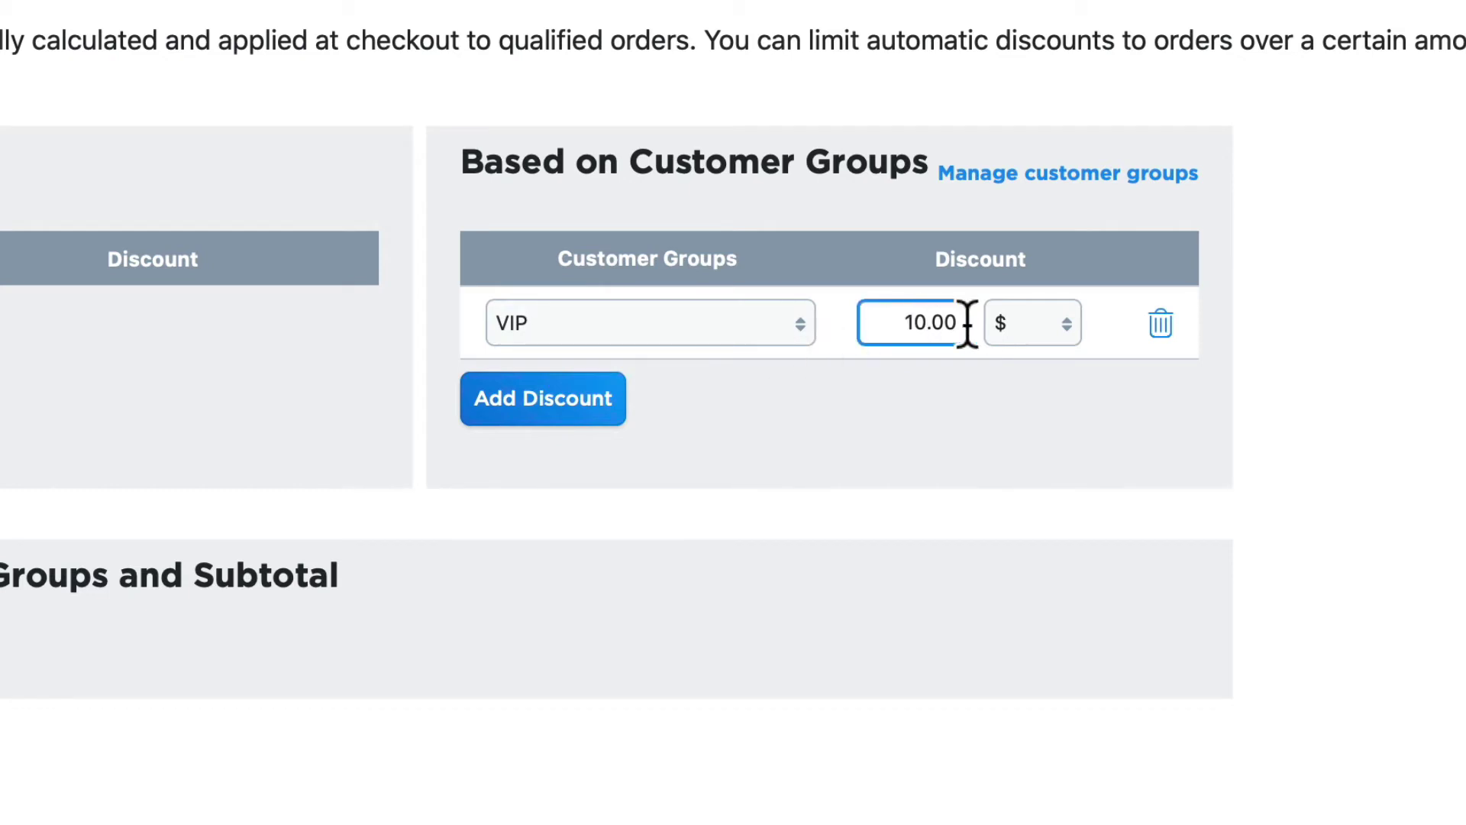
left_click(1033, 323)
left_click(1024, 398)
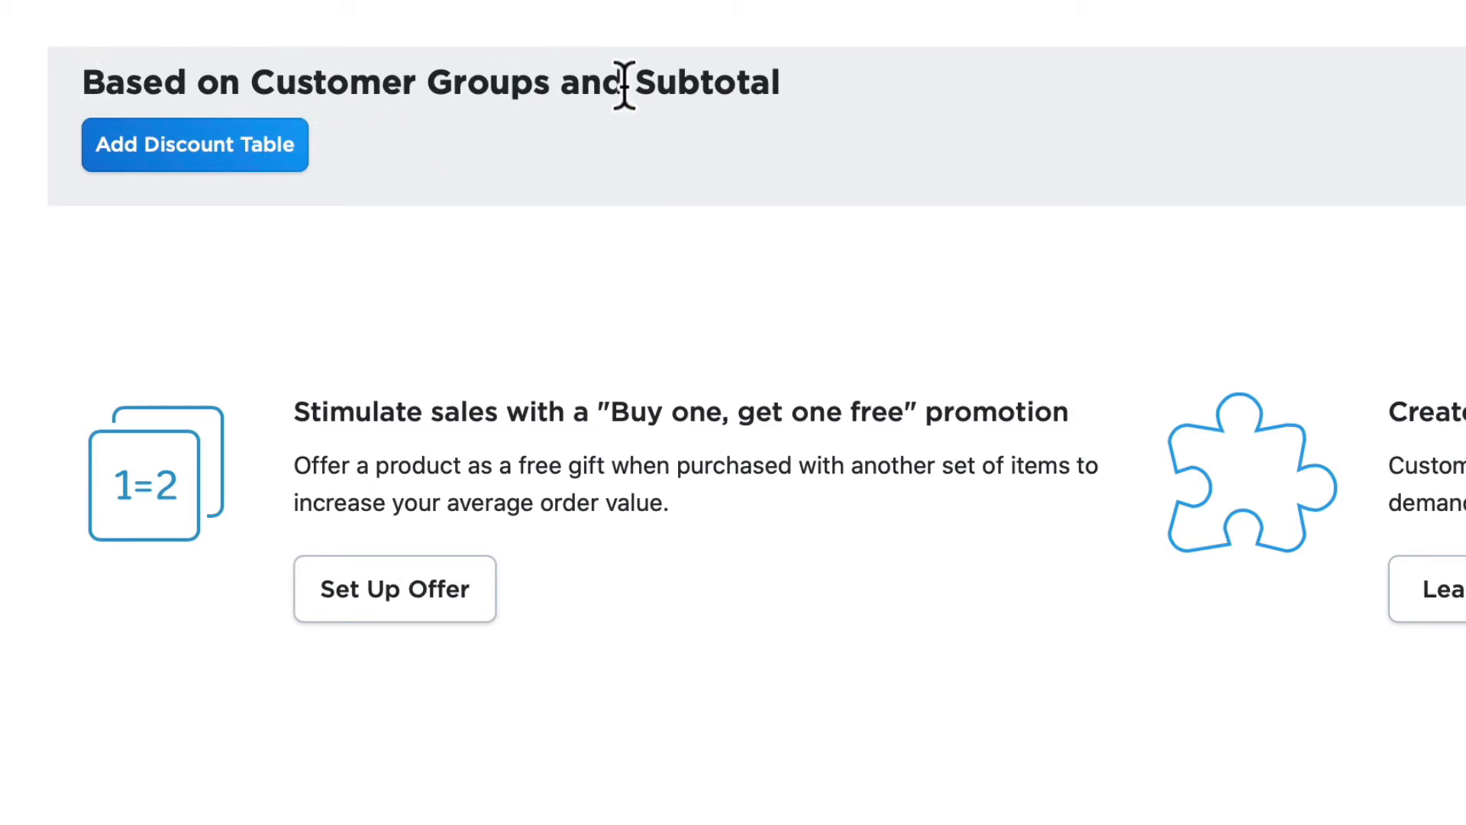
- Add a discount table for Wholesale with a first tier of 5% from a $10 subtotal
left_click(171, 147)
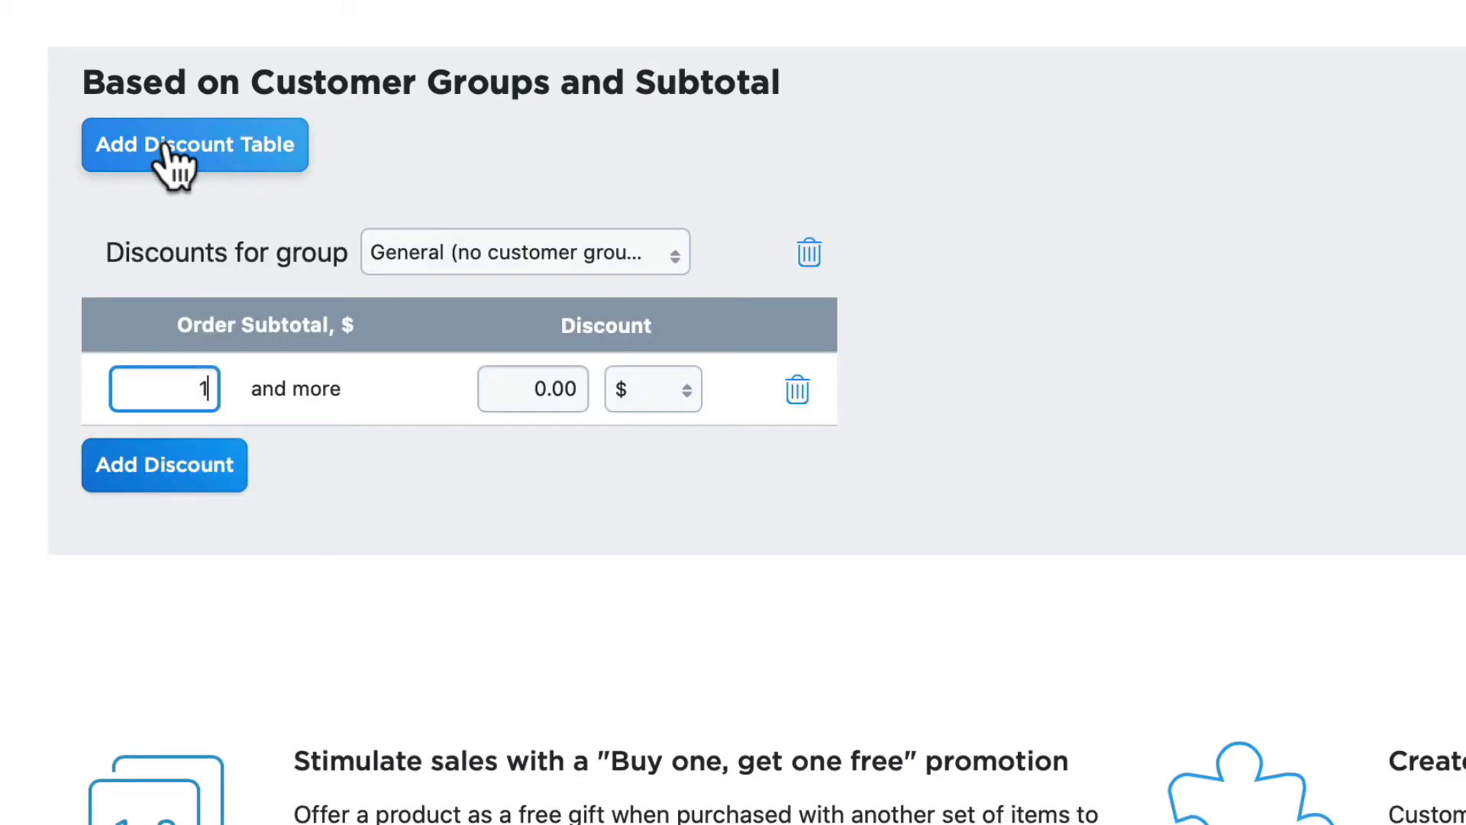
left_click(502, 257)
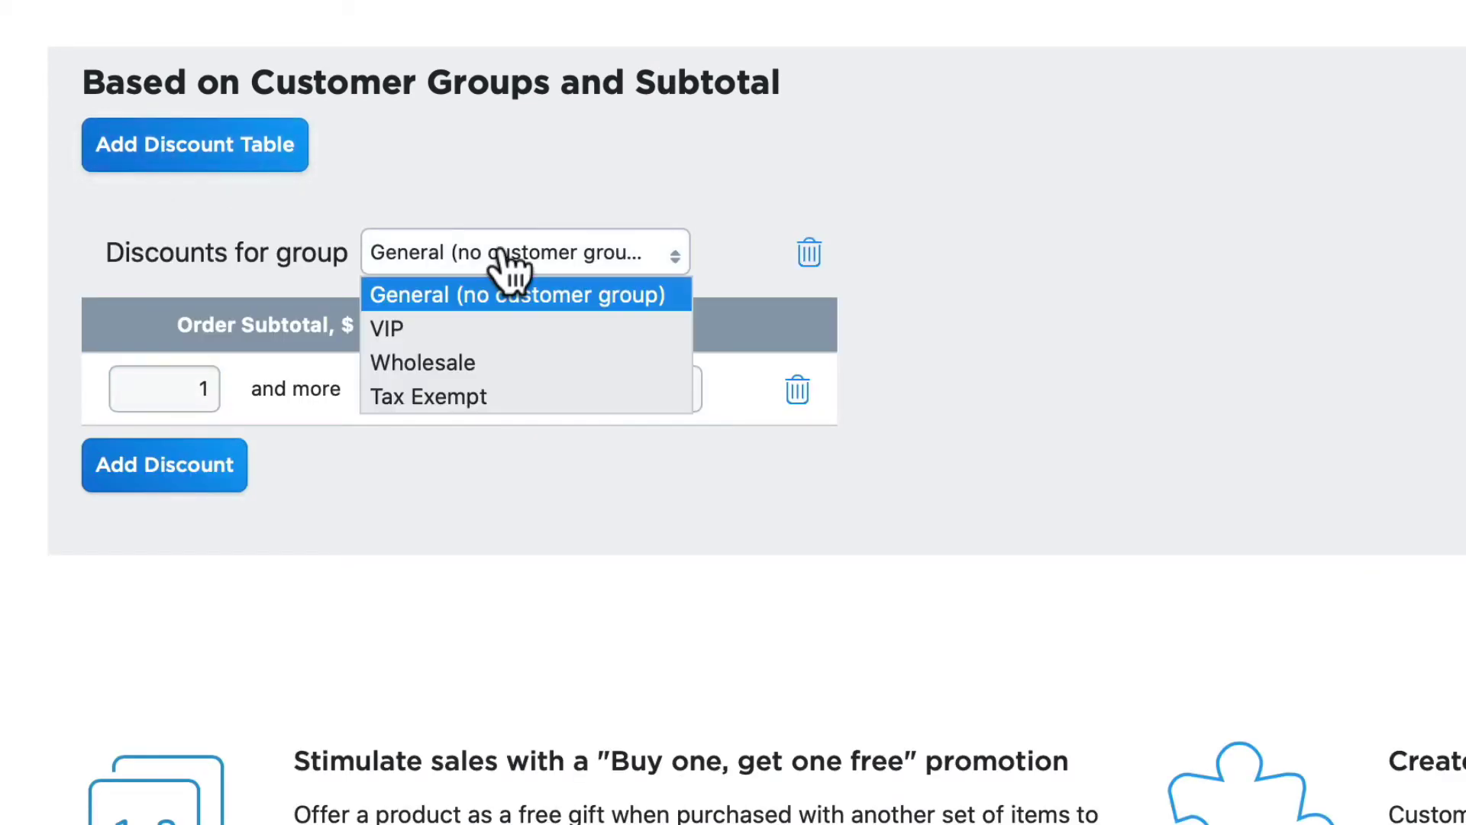
left_click(472, 365)
left_click(149, 392)
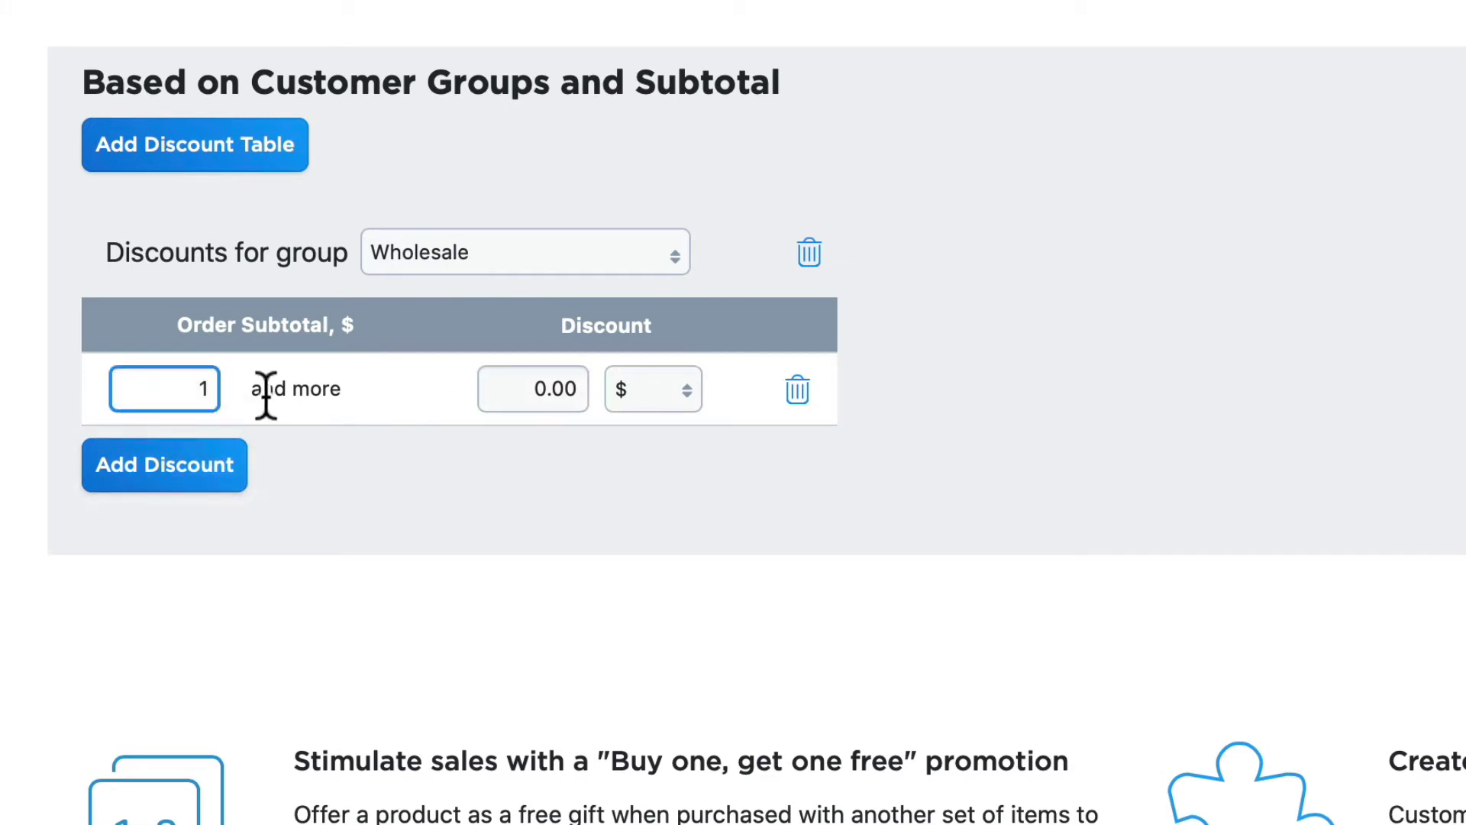
type("0")
left_click(548, 391)
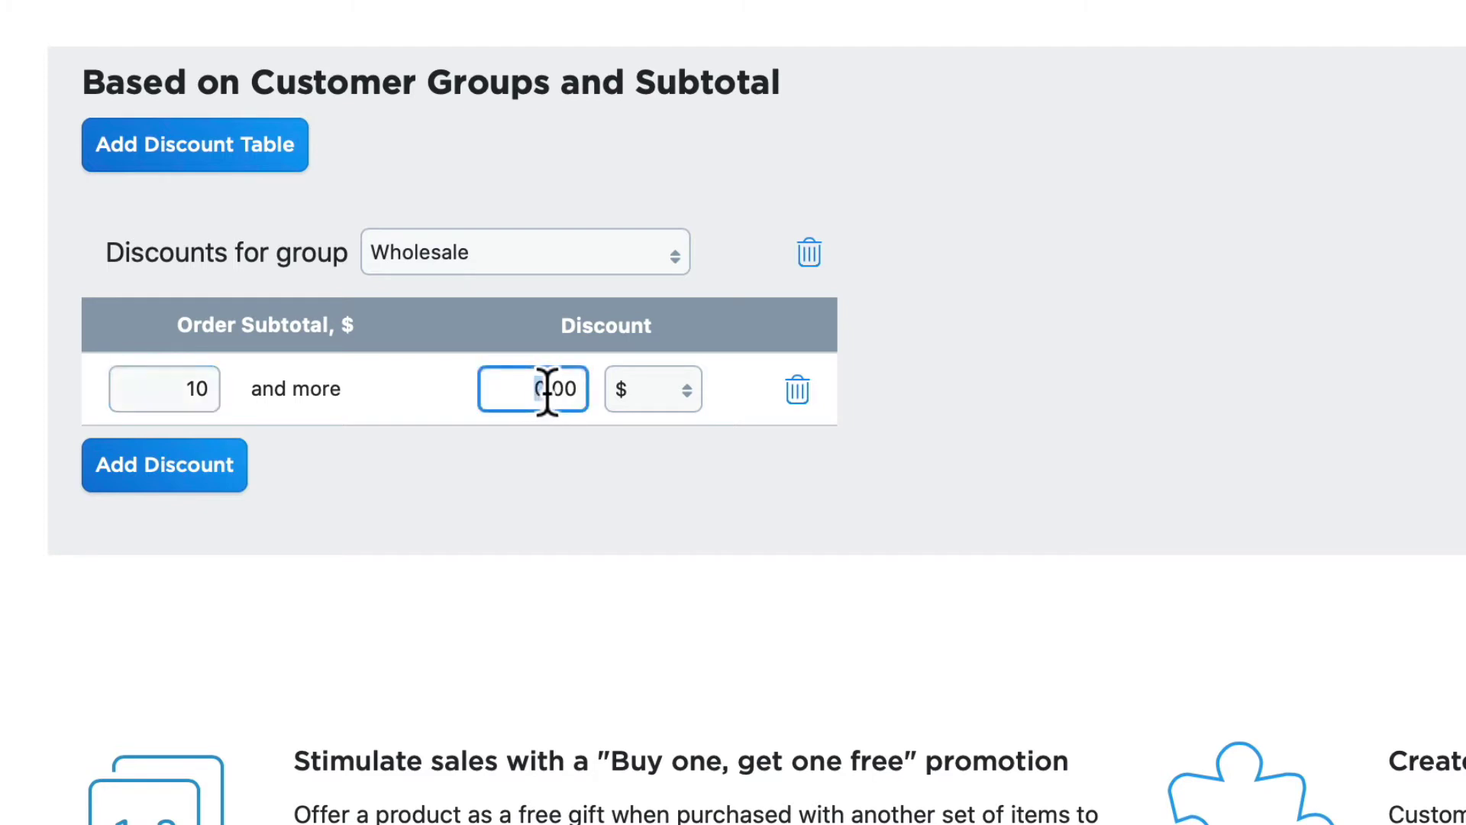
type("5")
left_click(675, 404)
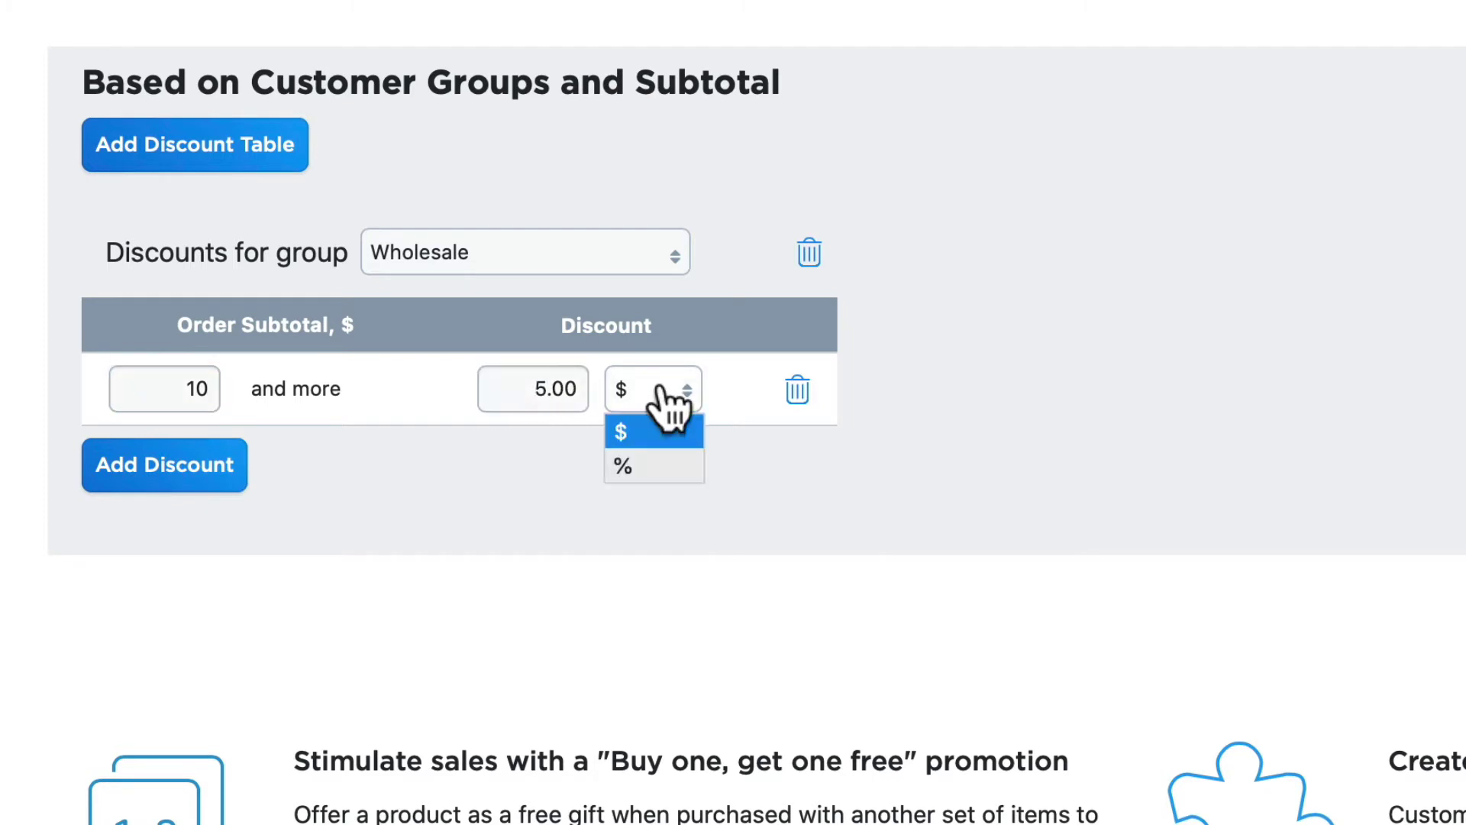
left_click(642, 470)
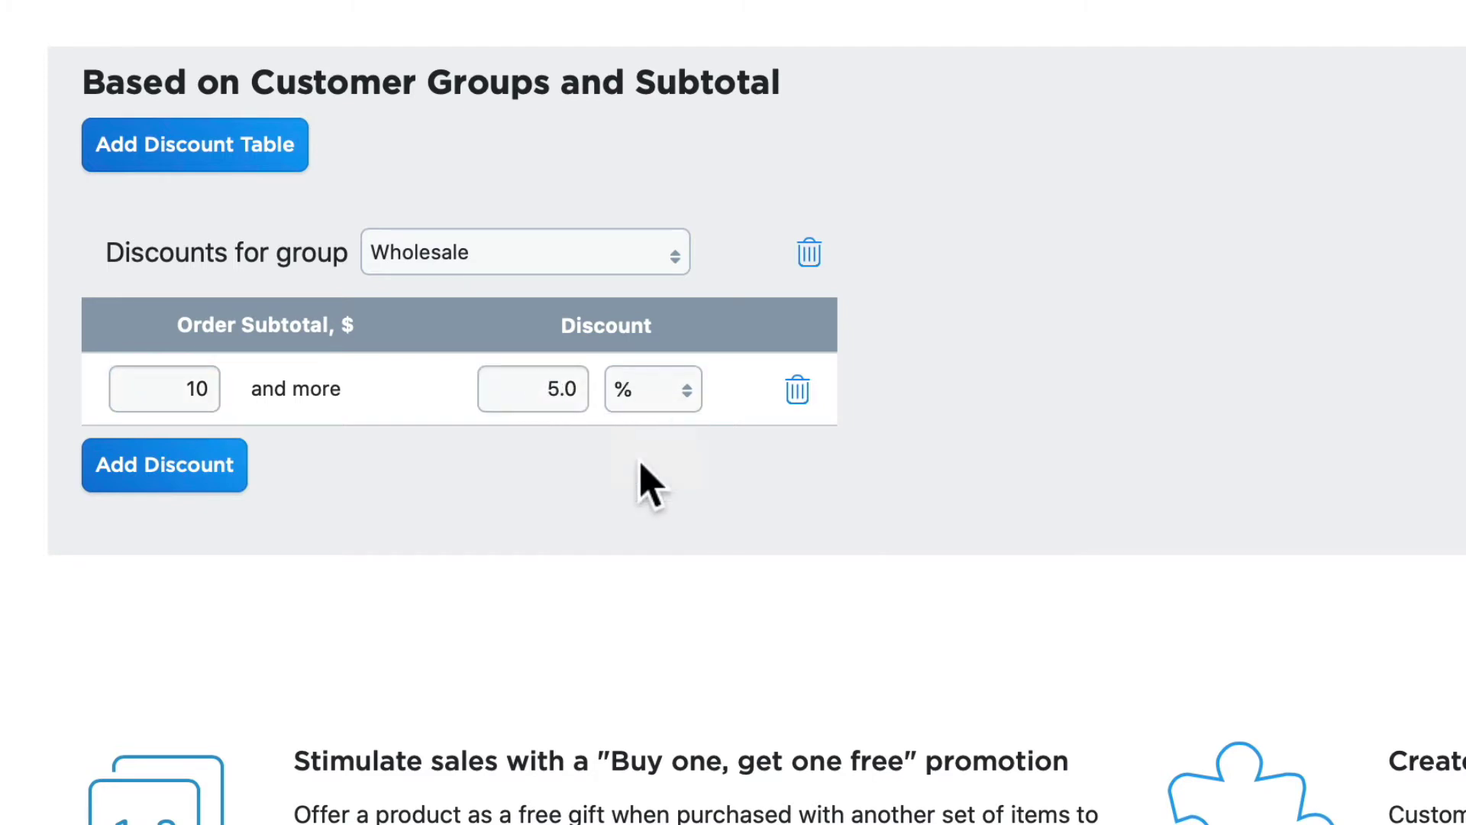
- Add tiers of 6% from $200 and 7% from $300, then save the discounts
left_click(132, 470)
type("00")
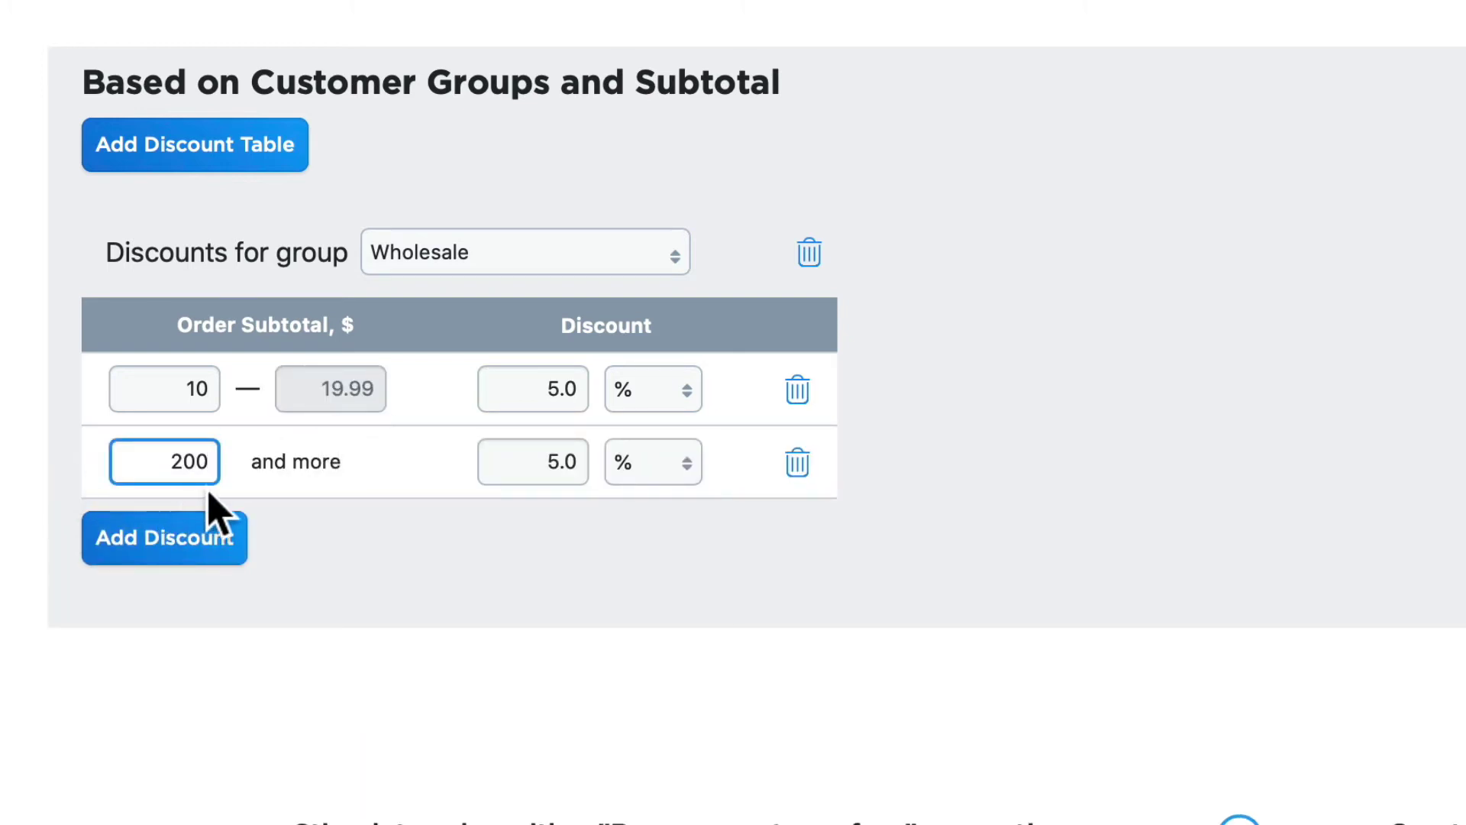
left_click(550, 463)
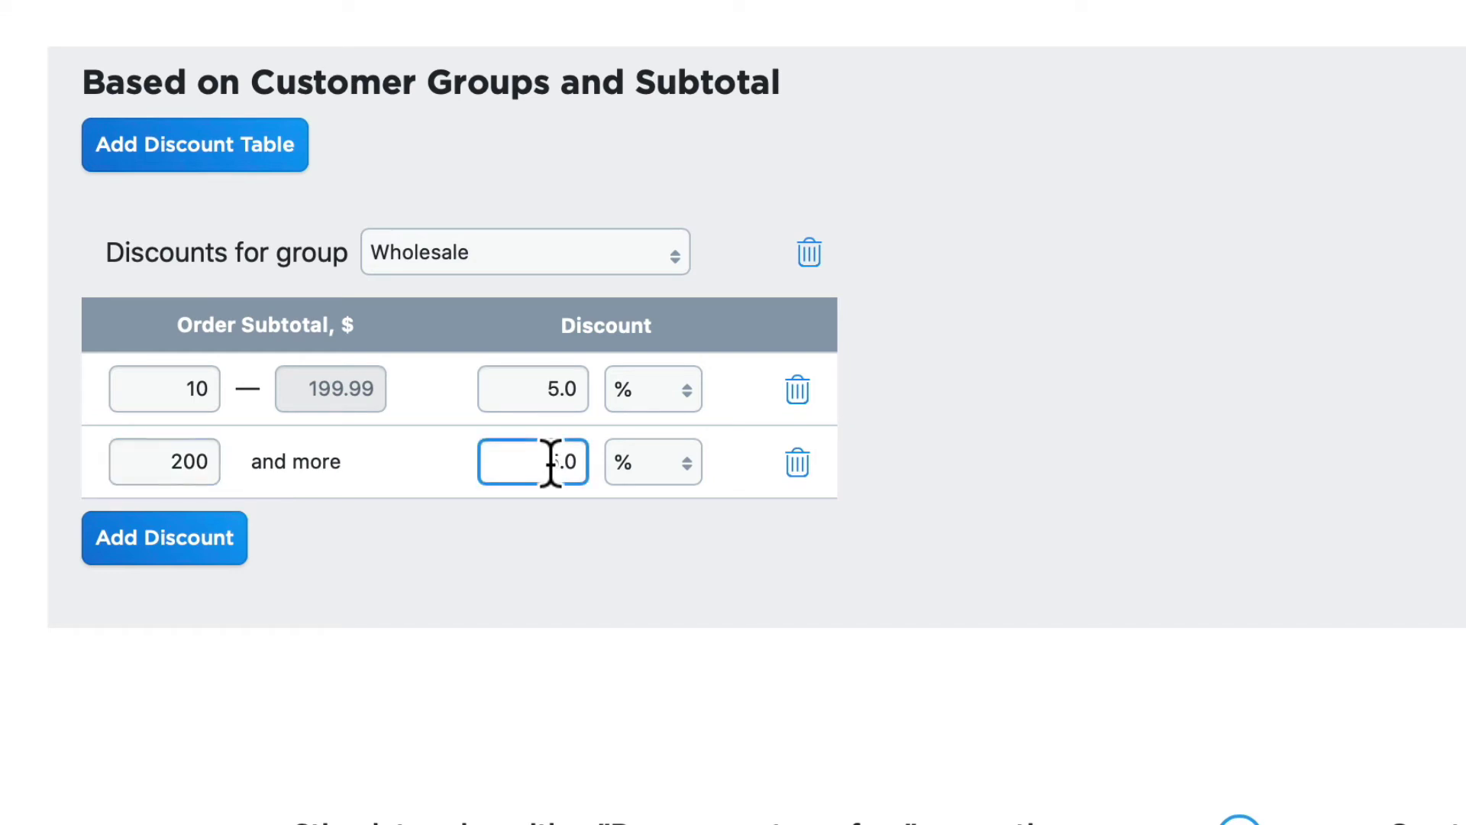
key("BackSpace")
type("6")
left_click(150, 544)
type("300")
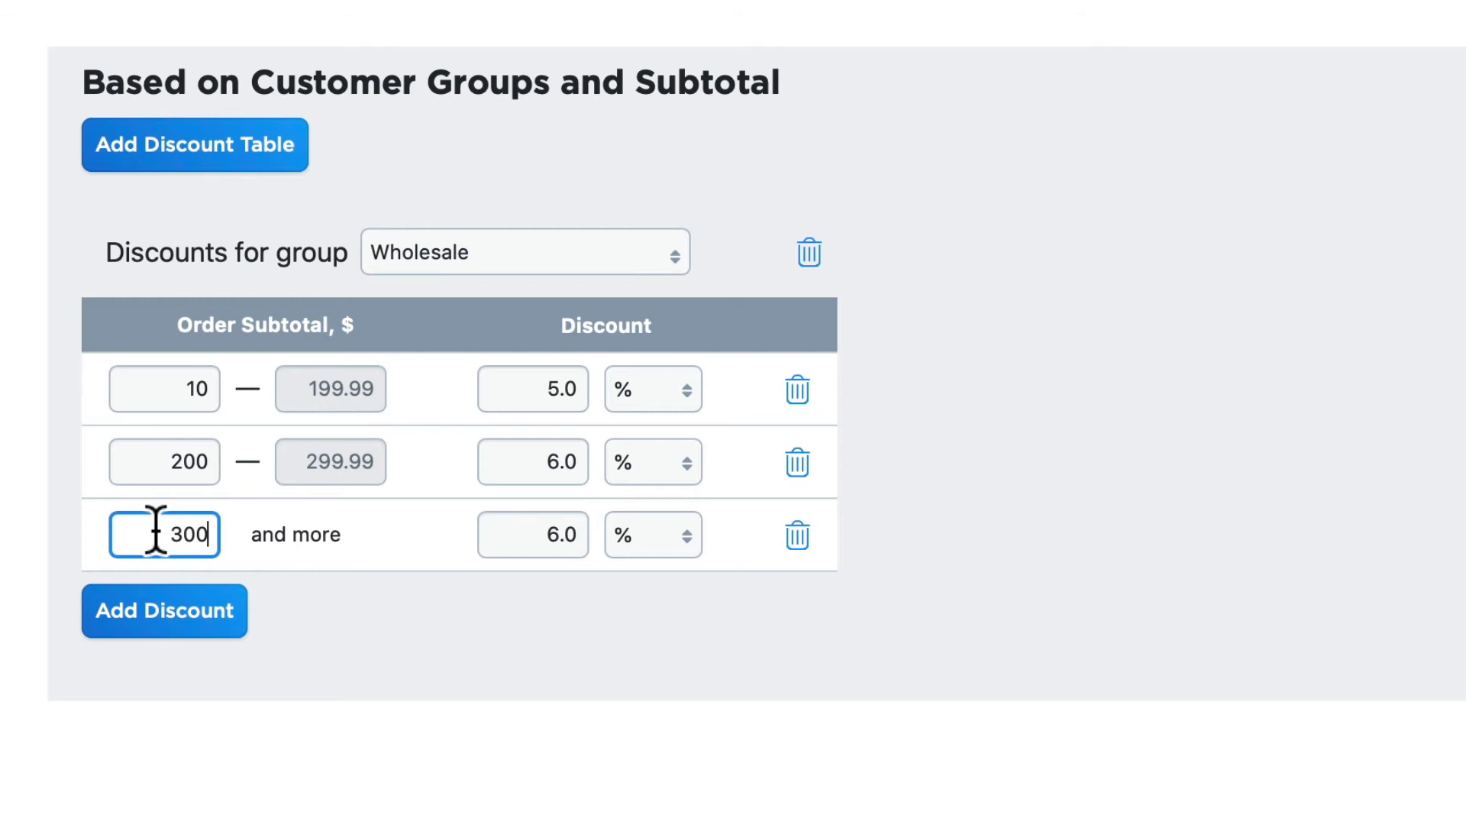
double_click(555, 535)
type("7")
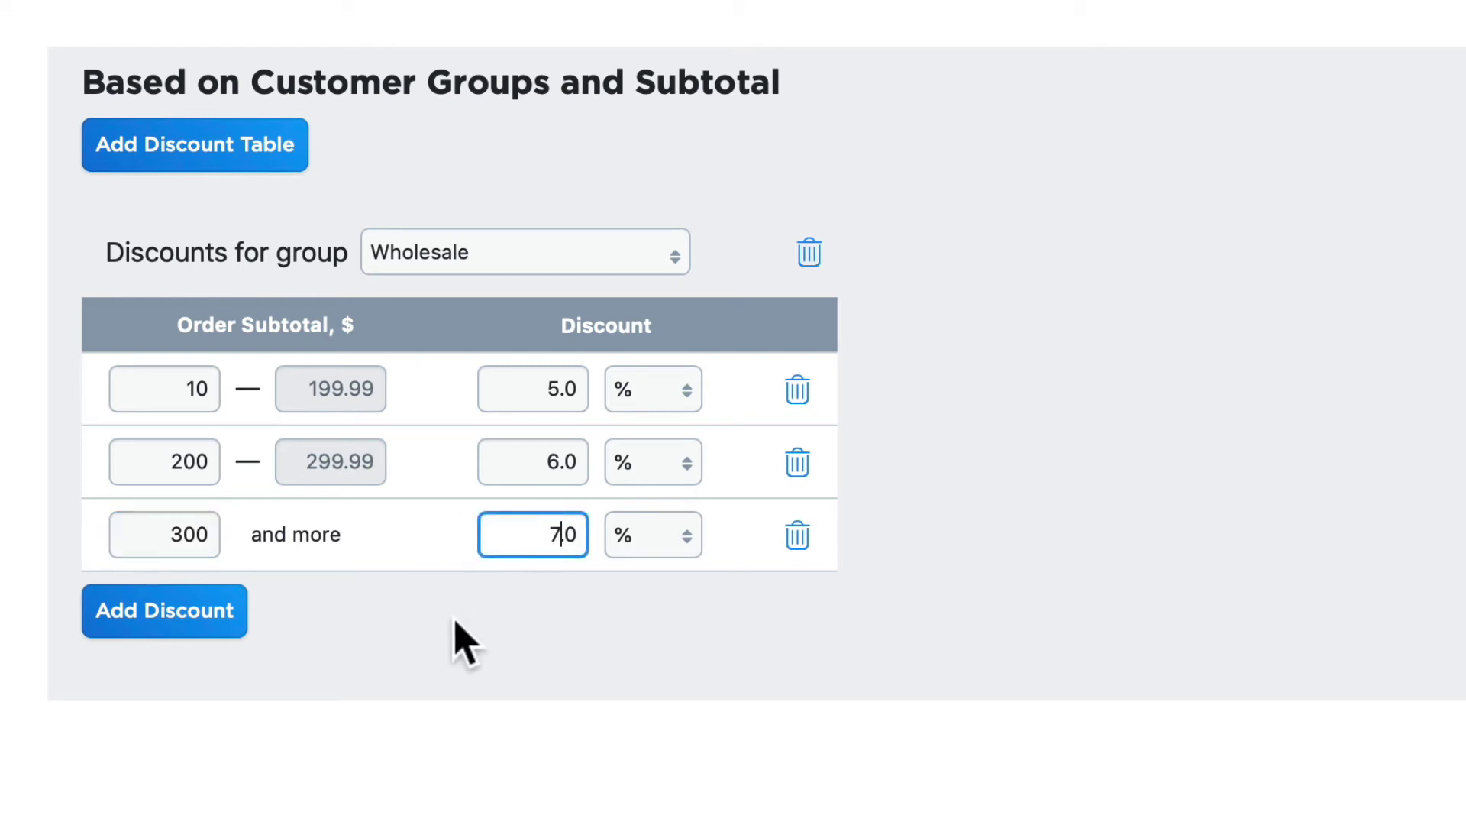
left_click(167, 616)
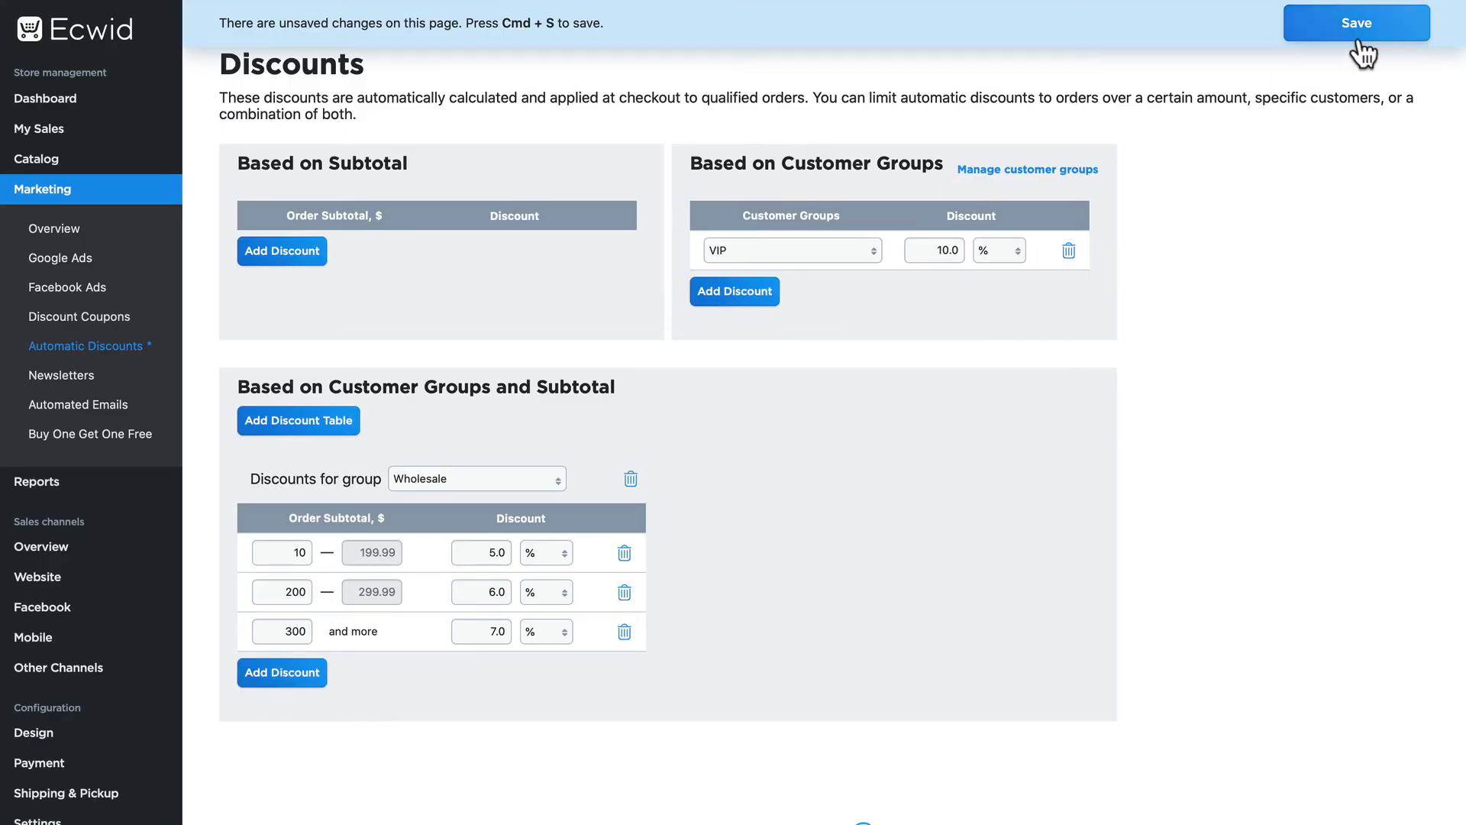
left_click(1355, 23)
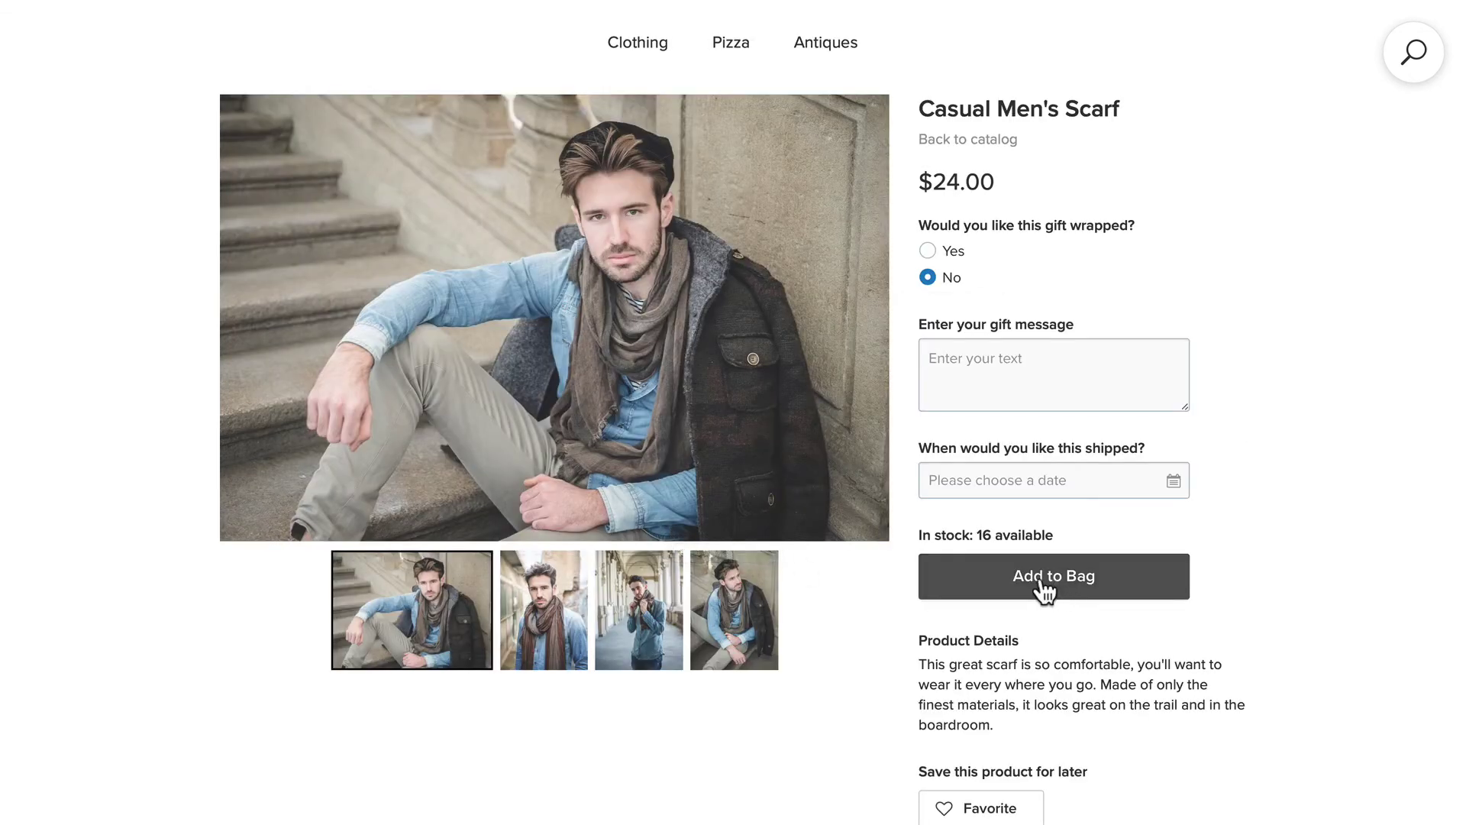
- Add the Casual Men's Scarf to the shopping bag as Rod's Test
left_click(1045, 588)
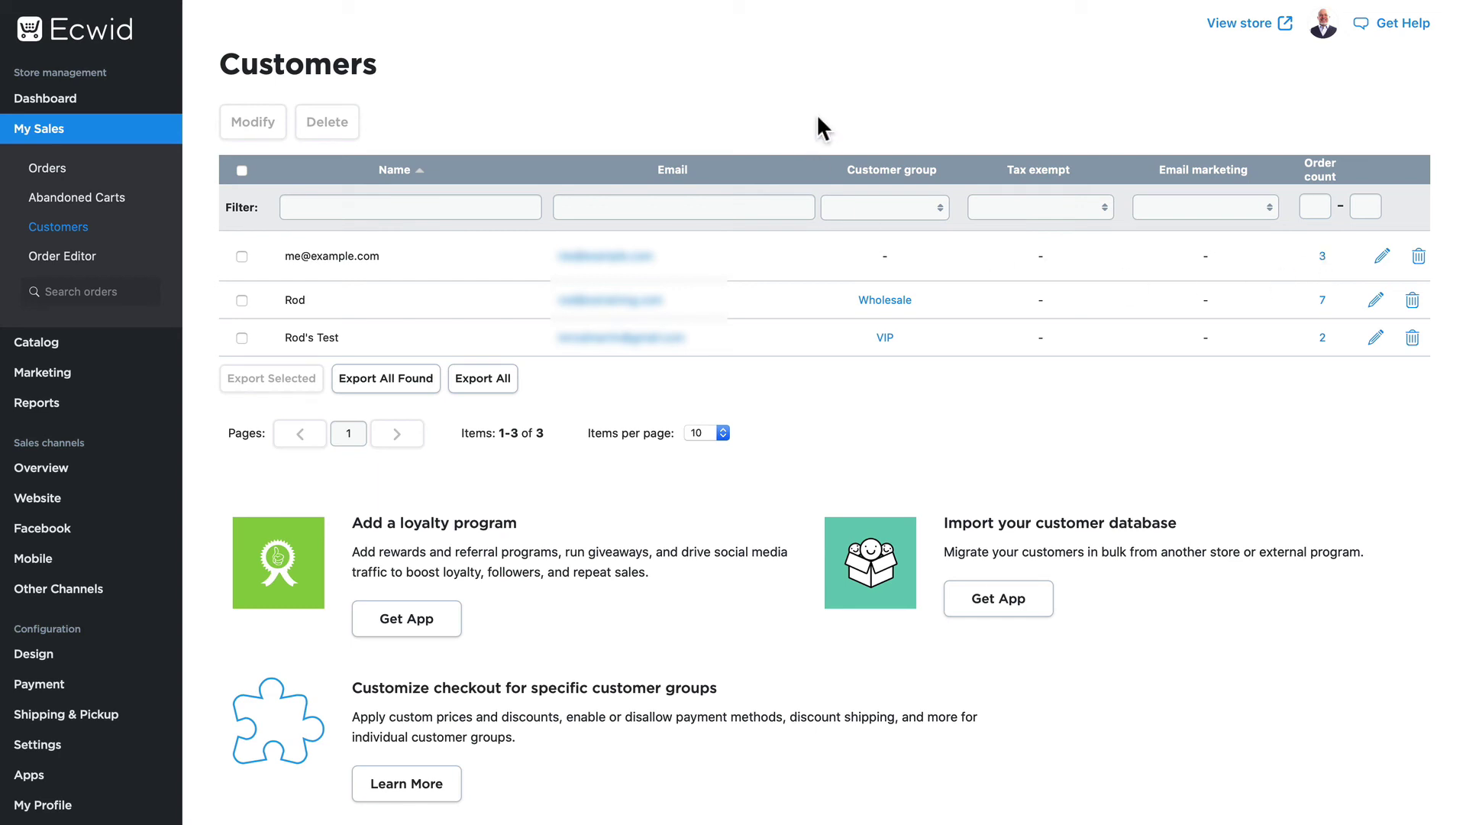
- Switch Rod's Test to the Tax Exempt group and enable tax exemption
left_click(483, 379)
left_click(1376, 339)
left_click(878, 346)
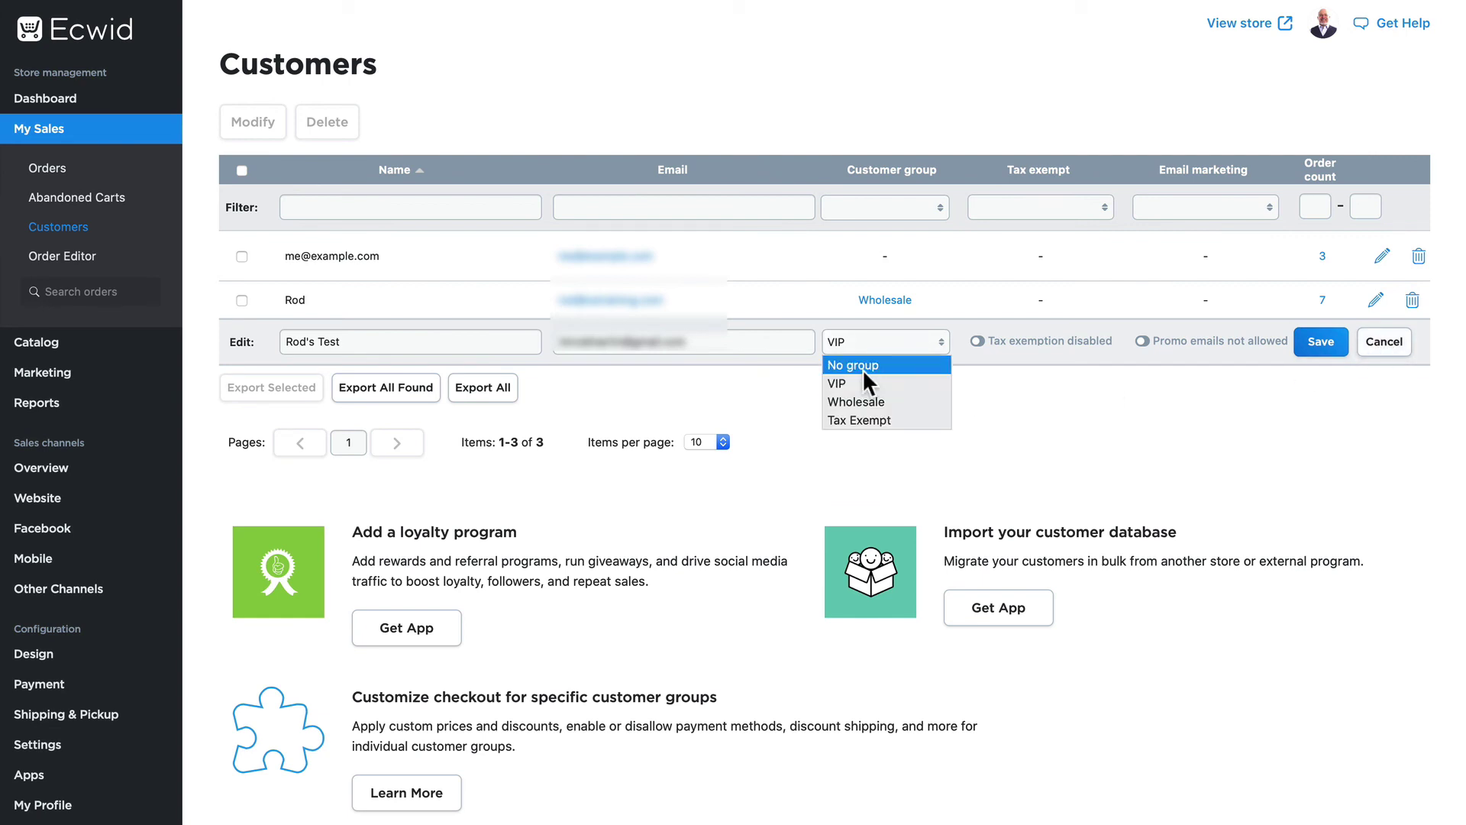
left_click(853, 419)
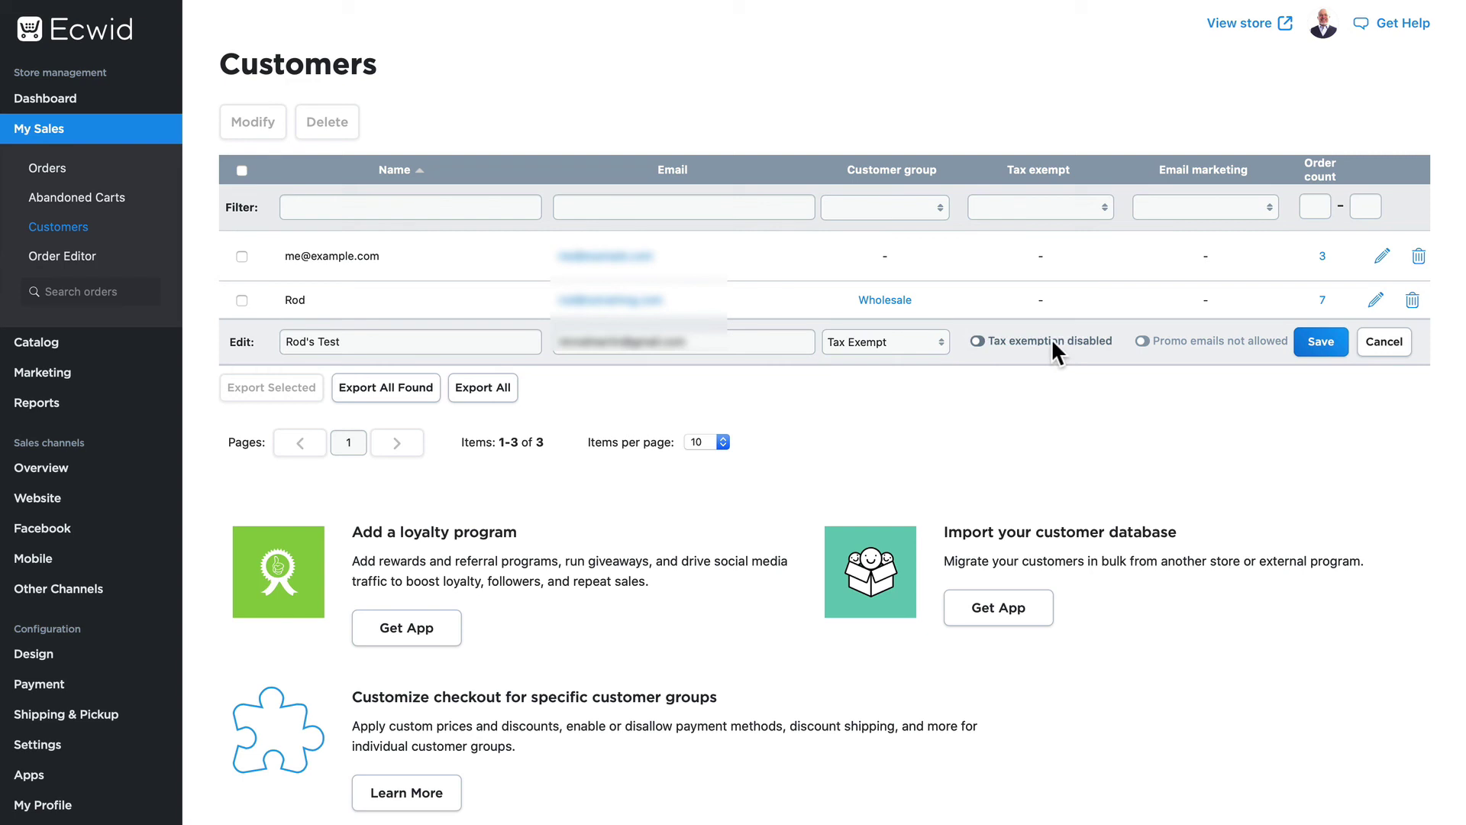
left_click(1019, 342)
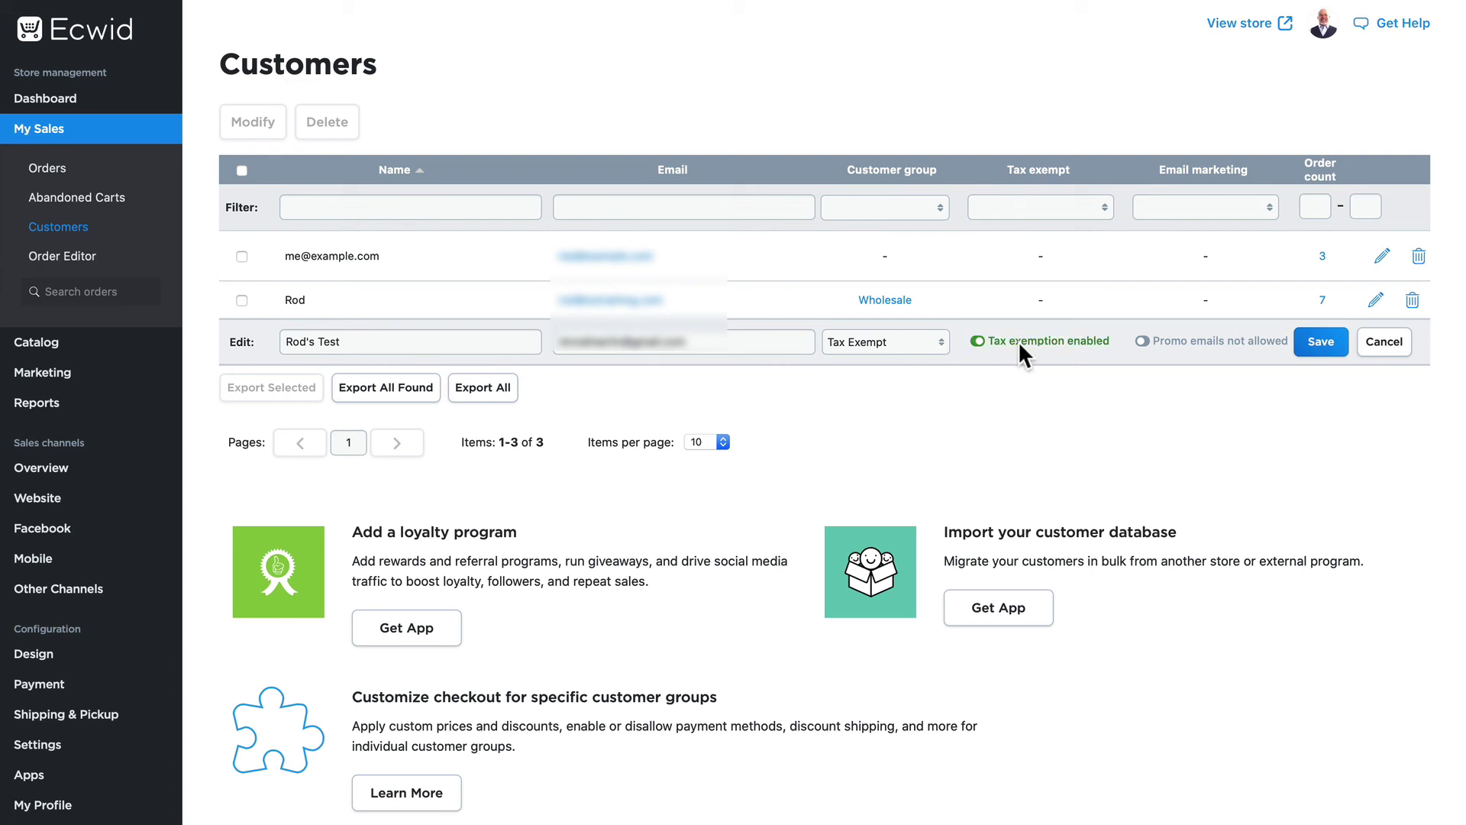